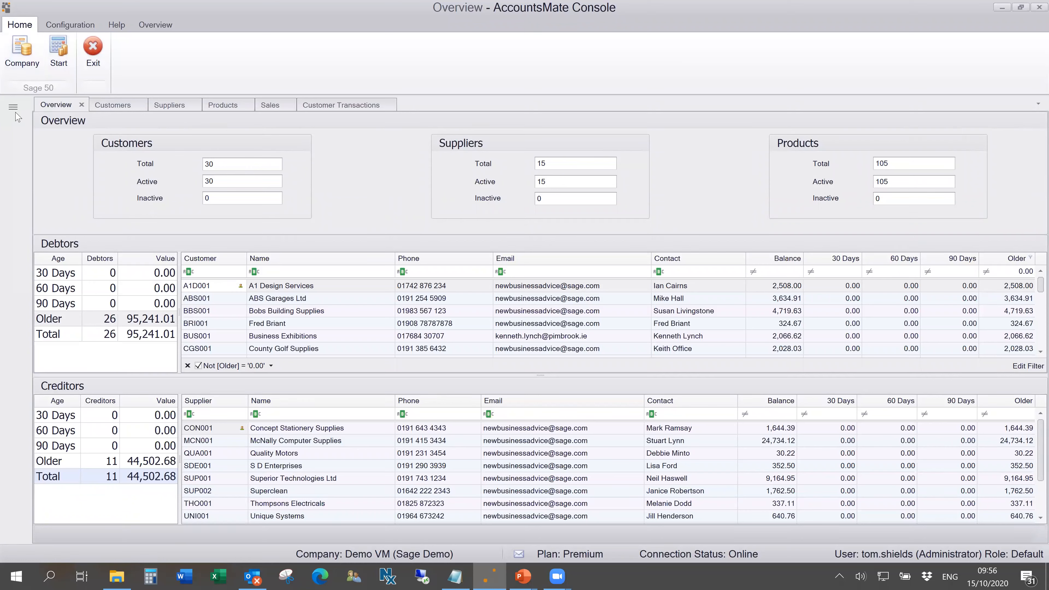
left_click(14, 109)
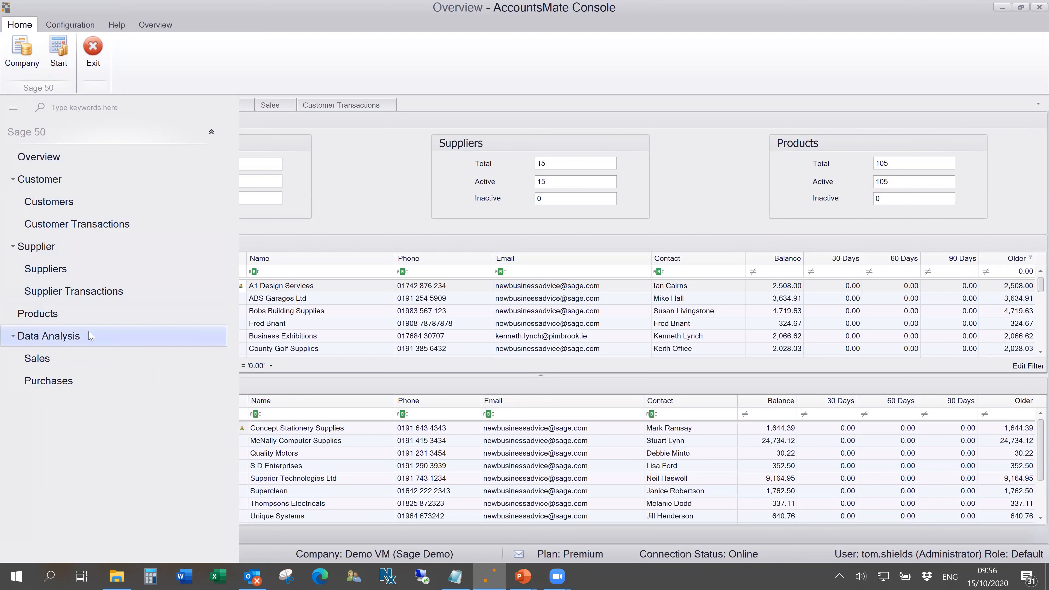
left_click(227, 73)
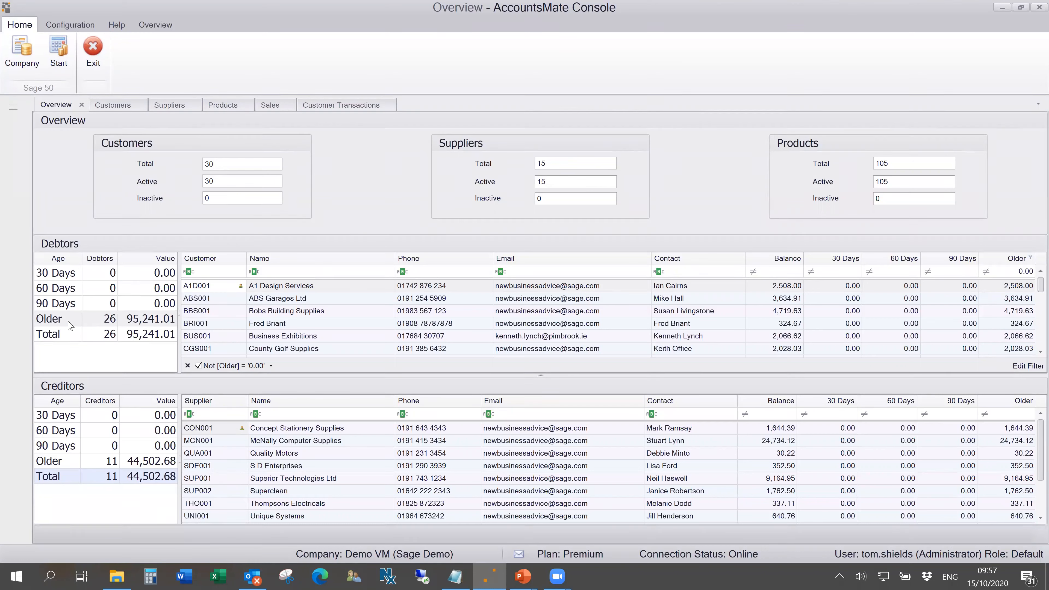
View the overview's debtors for the 90, 60 and 30 days age bands in turn, ending with the total
left_click(59, 309)
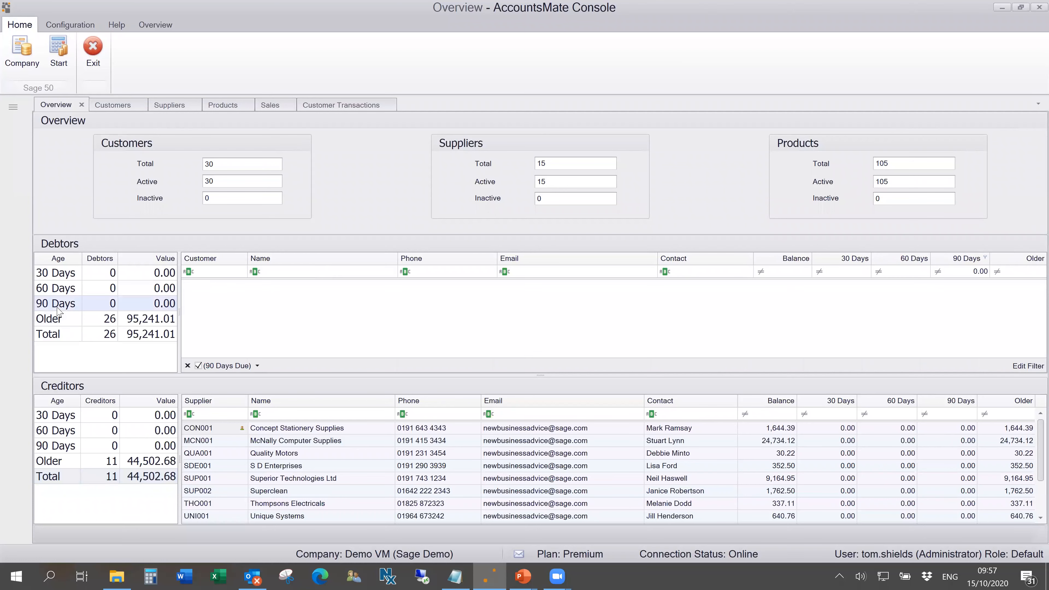
left_click(55, 291)
left_click(58, 278)
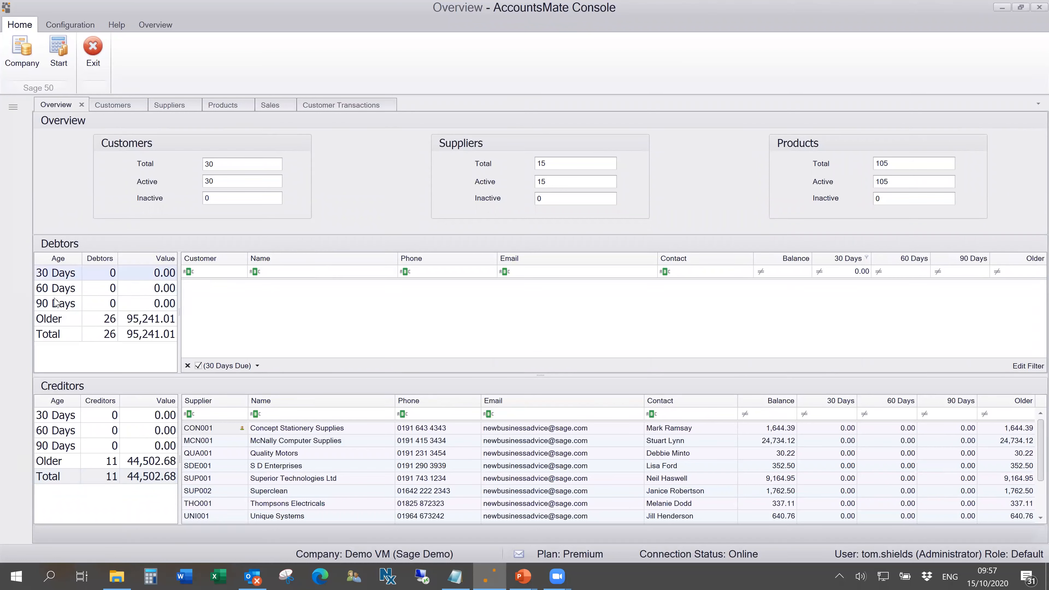
left_click(68, 335)
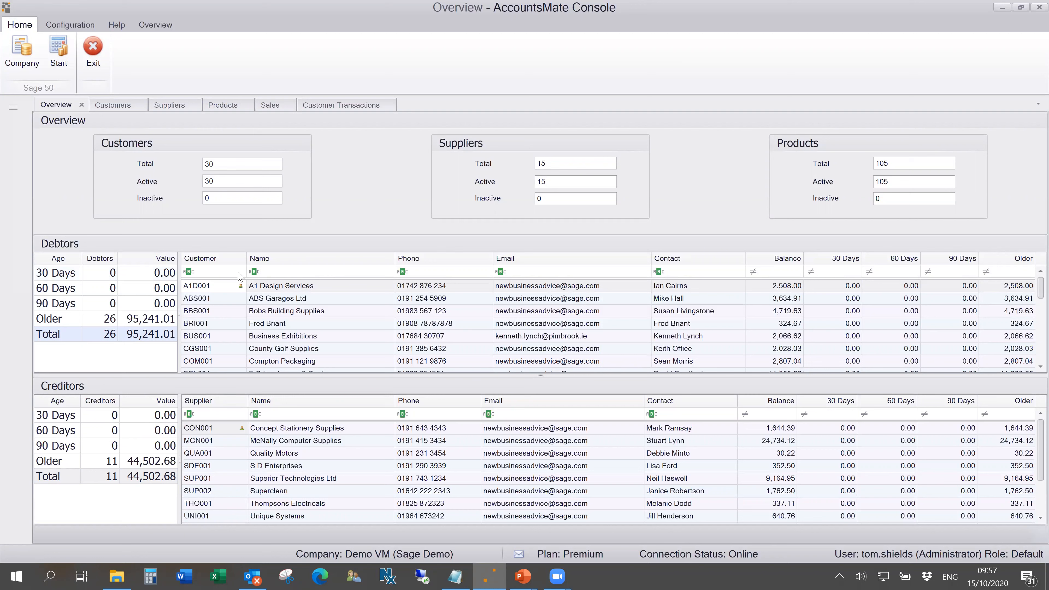
Open the Customers list and examine the Descriptors of A1 Design Services, collapsing that section again when done
left_click(112, 111)
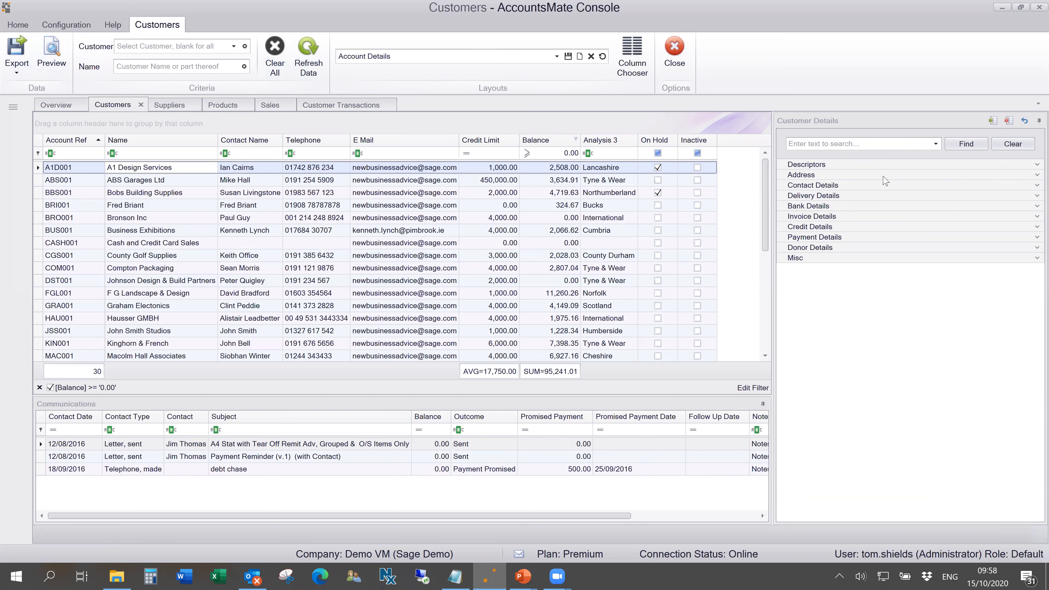
left_click(1031, 167)
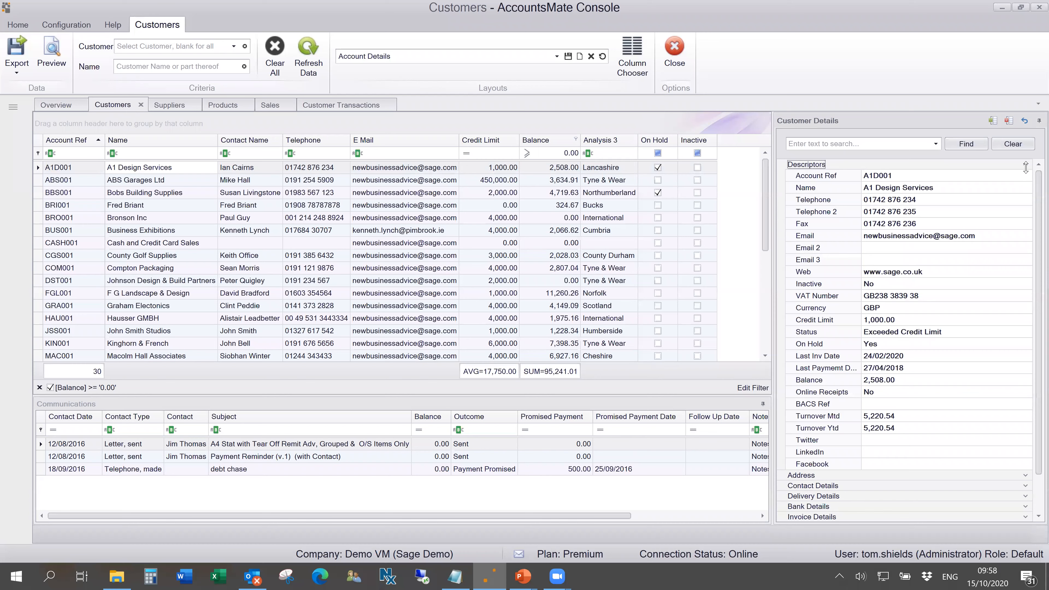
left_click(1026, 167)
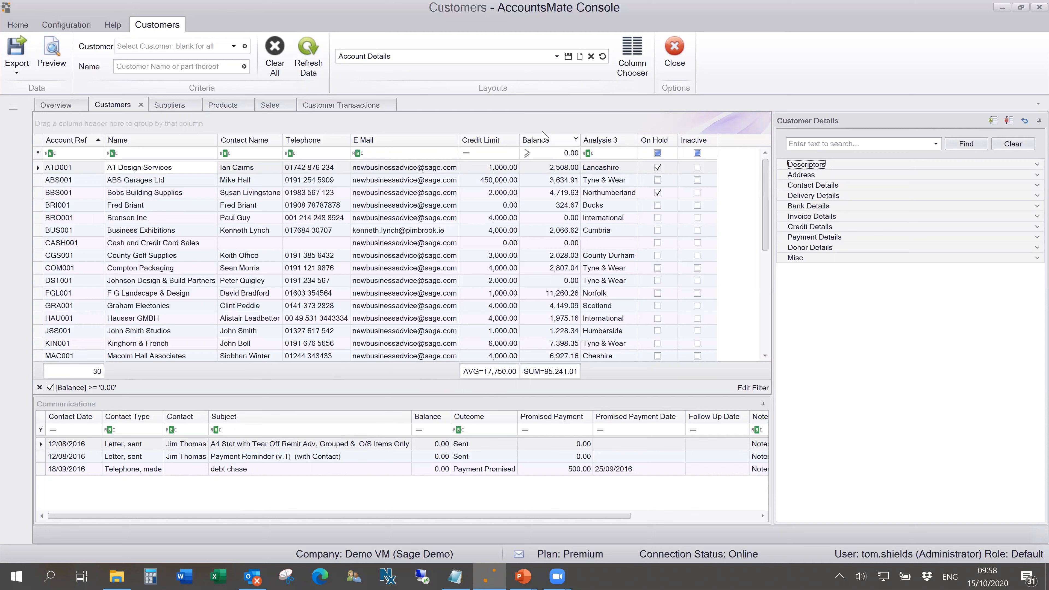
Sort the customer list by Analysis 3 in ascending order
mouse_move(483, 145)
left_mouse_down()
mouse_move(522, 144)
mouse_move(496, 141)
left_mouse_up()
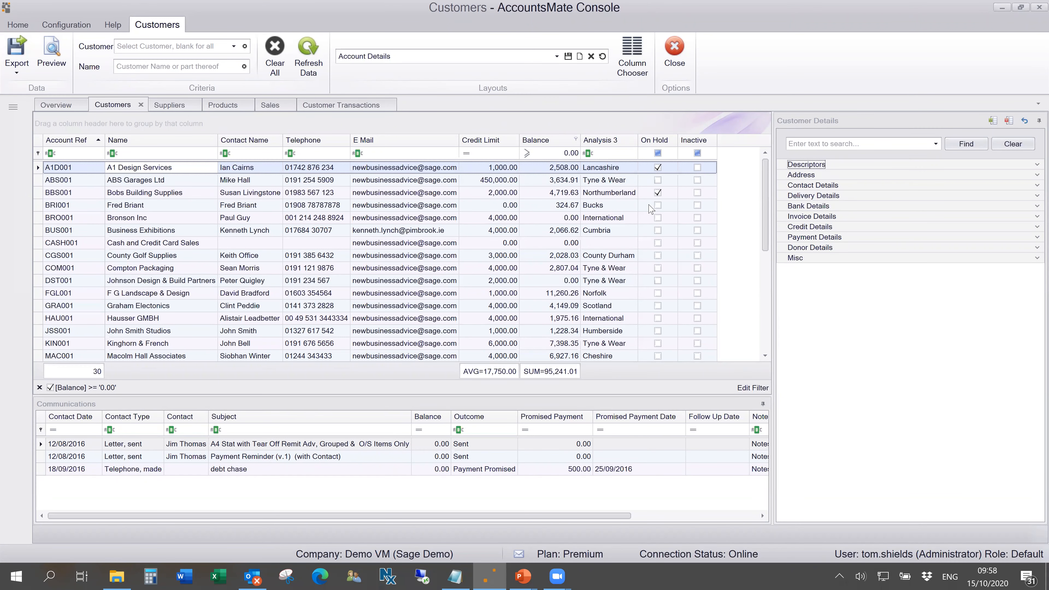
left_click(603, 153)
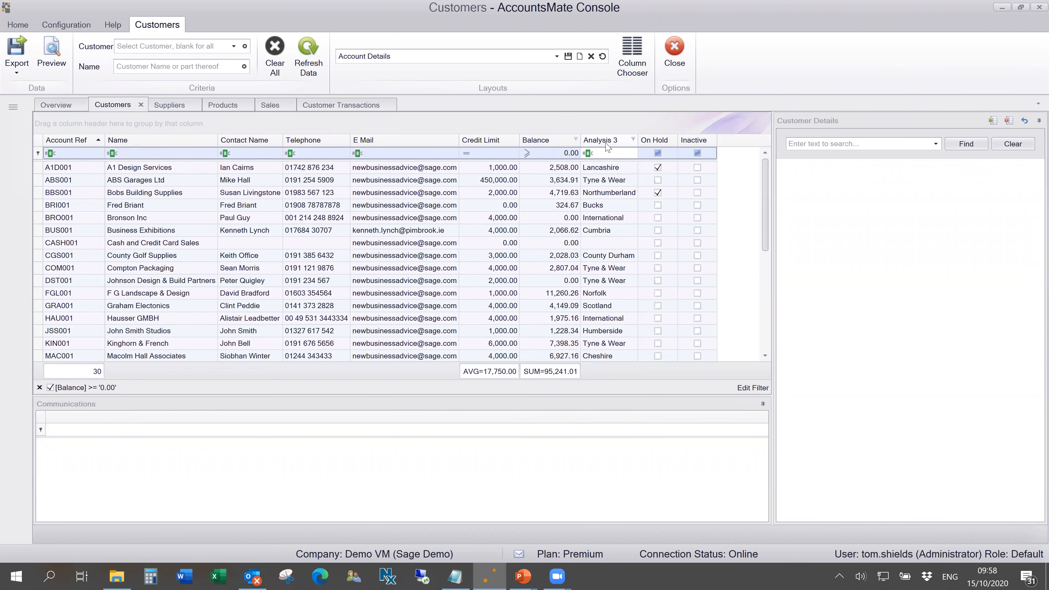
left_click(605, 143)
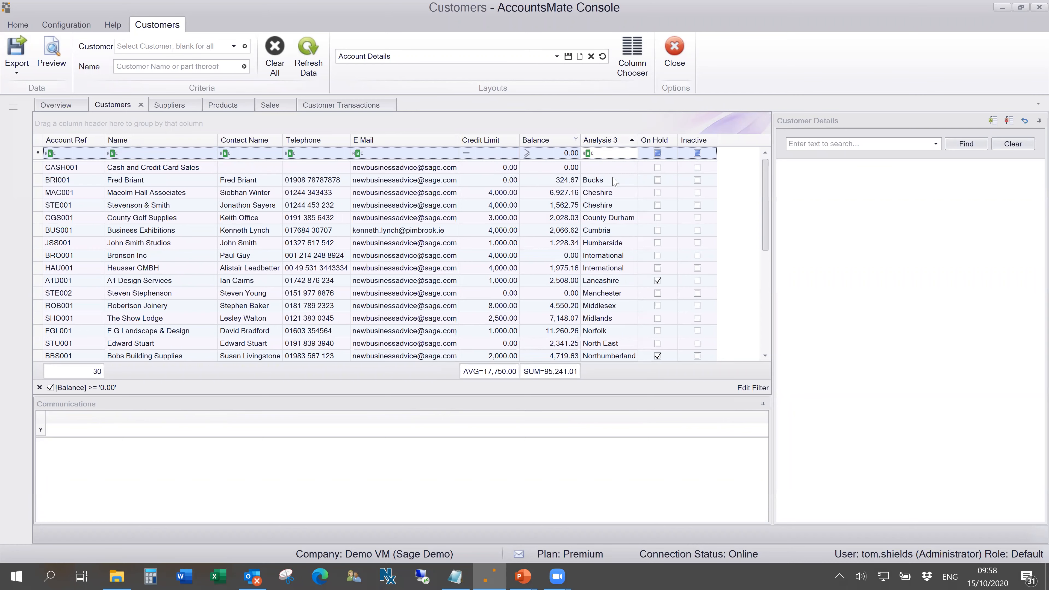
Filter the customers to Analysis 3 containing "tyne" with a balance of at least 3000, and clear all filters after viewing
left_click(604, 154)
type("tu")
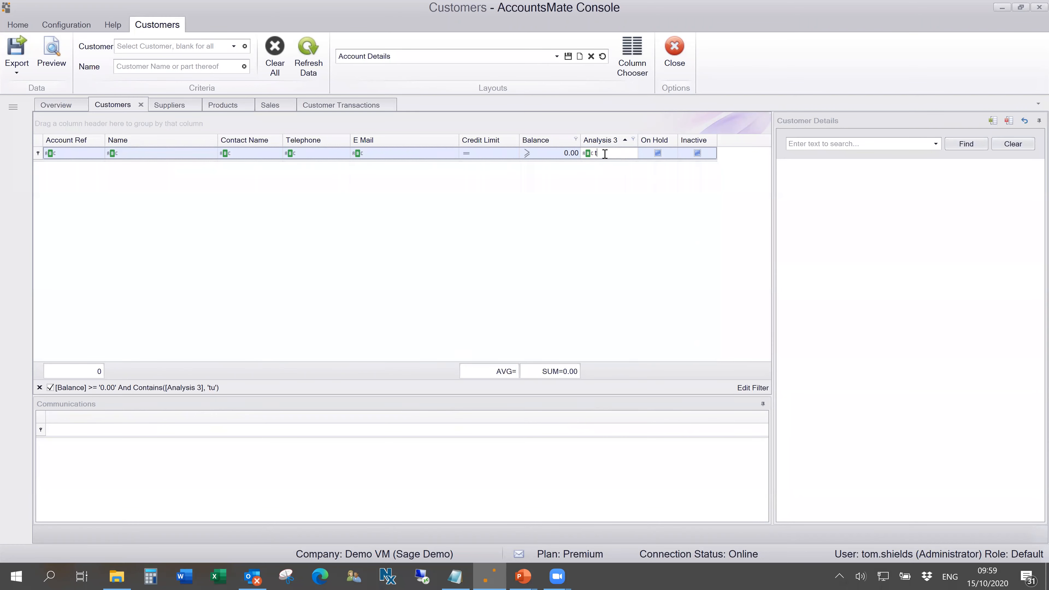
type("yne")
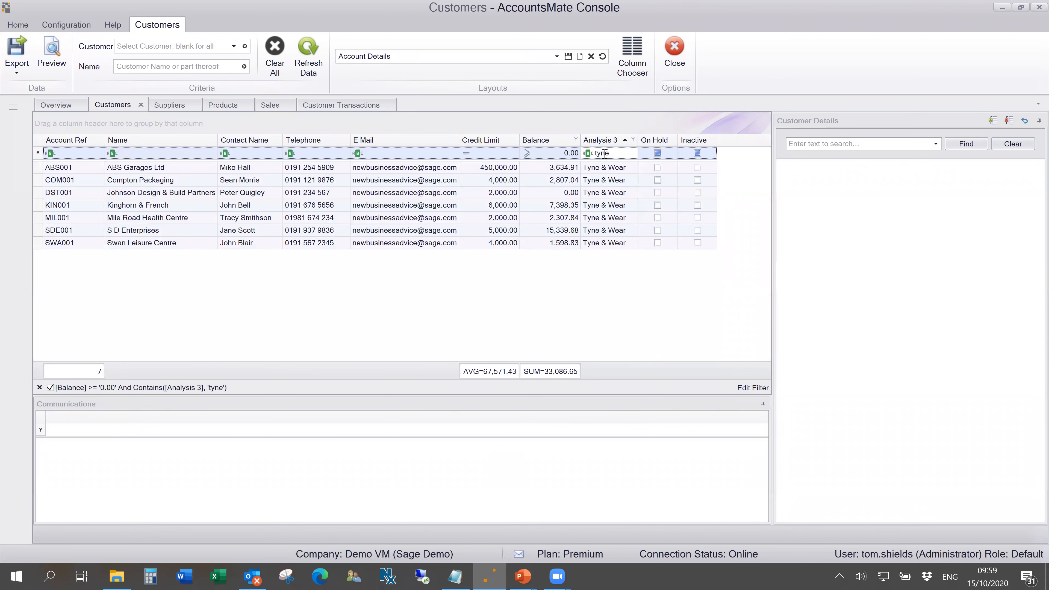
left_click(559, 153)
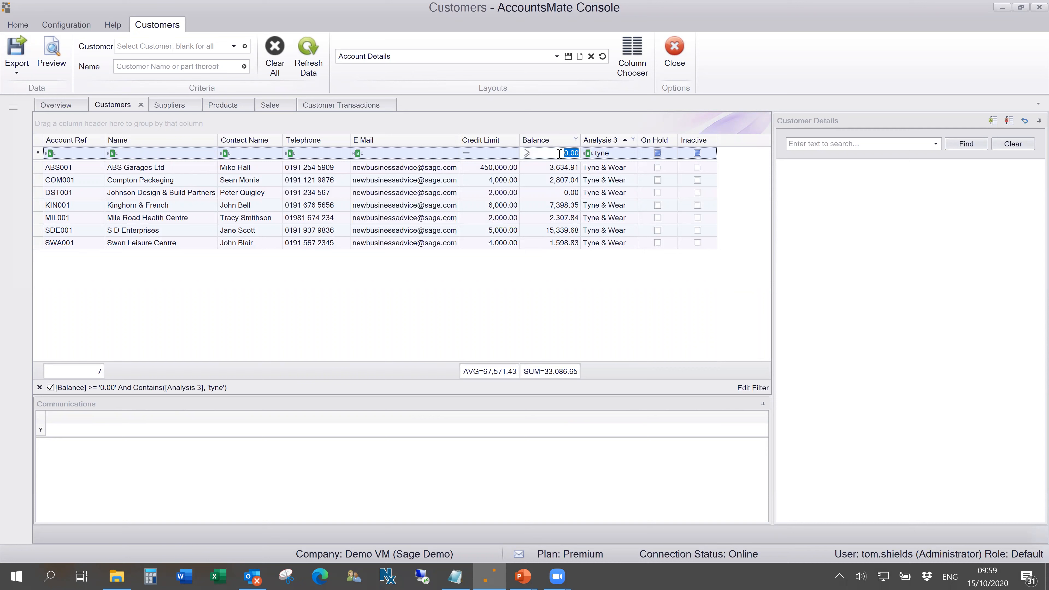
type("3000")
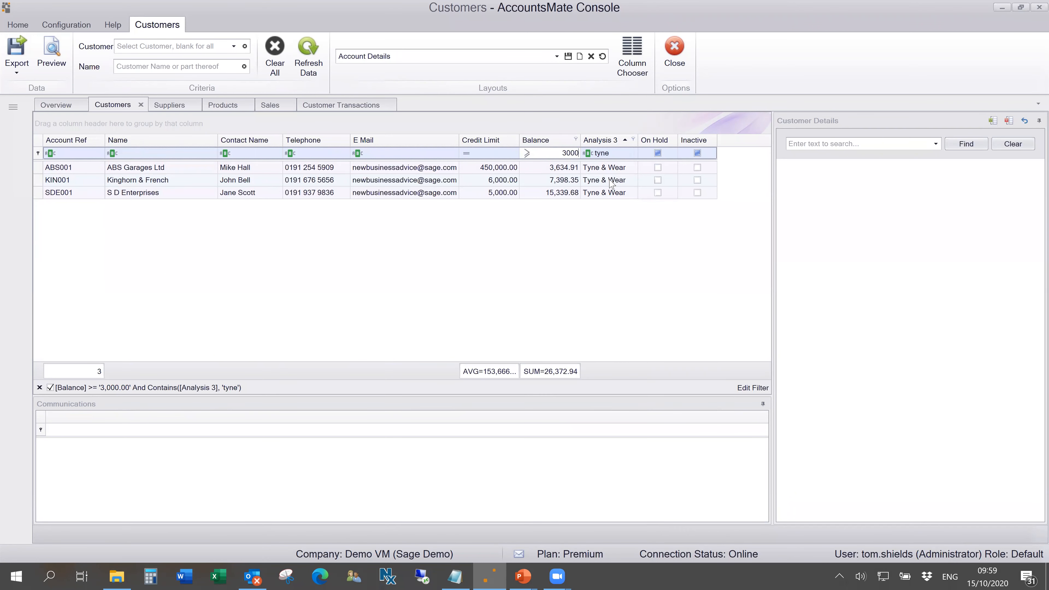
left_click(39, 387)
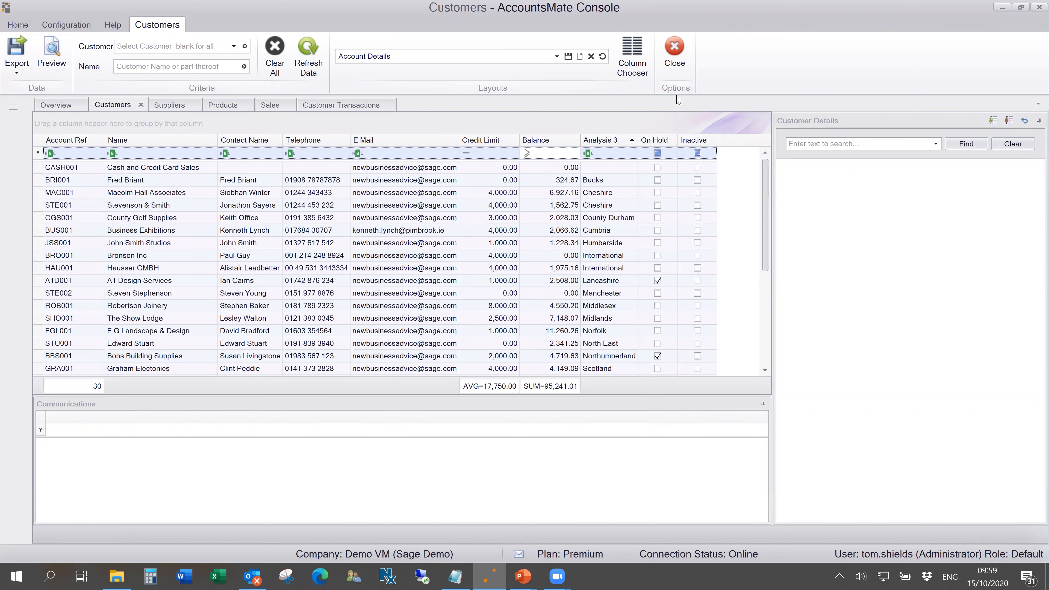
Group the customer list by Analysis 3, expand the Cheshire group, and ungroup the list again
left_click_drag(593, 145, 287, 127)
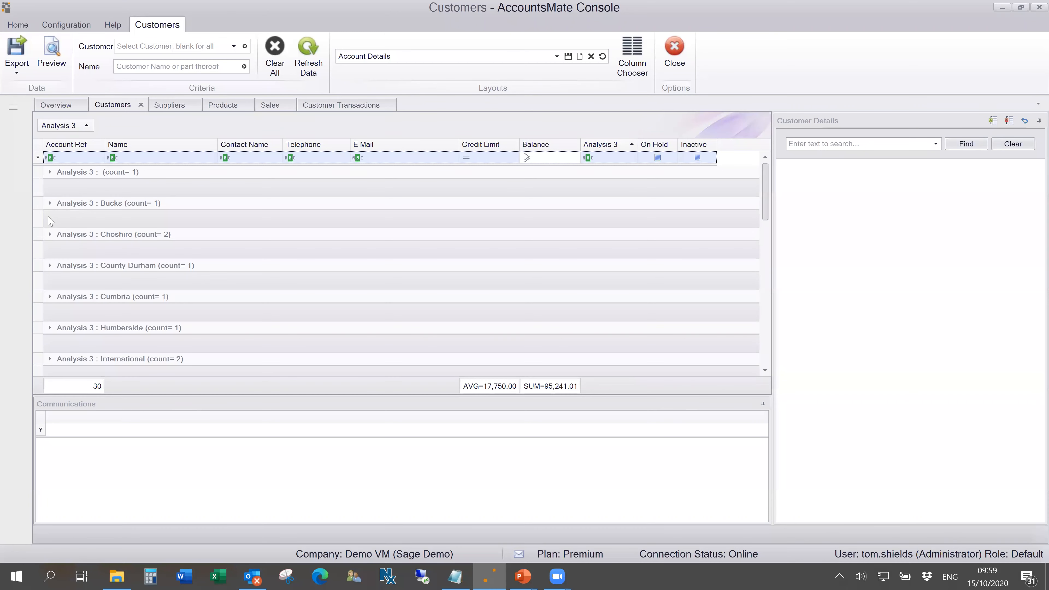
left_click(49, 234)
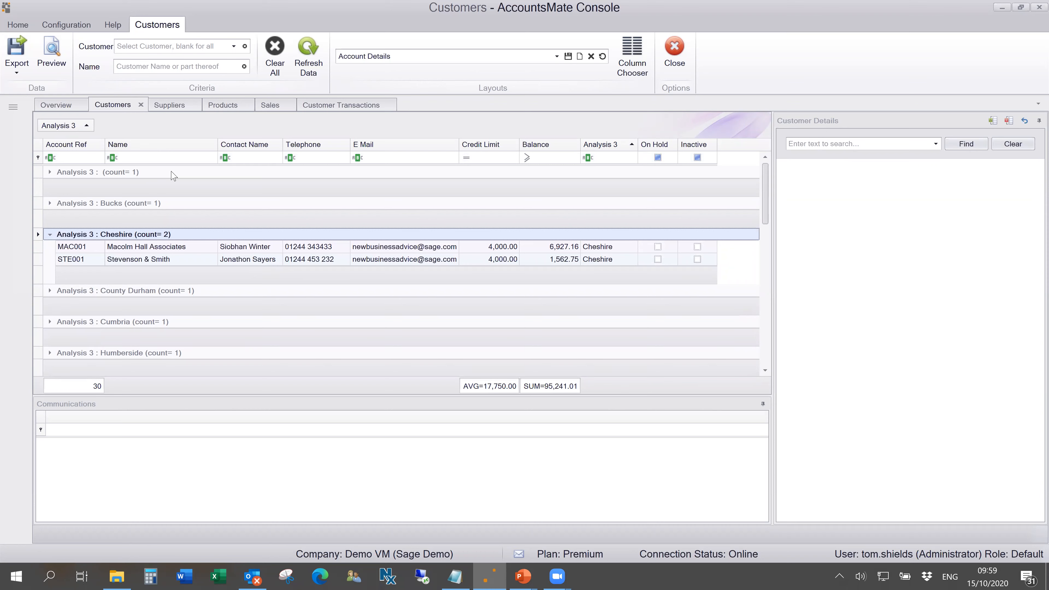
right_click(67, 126)
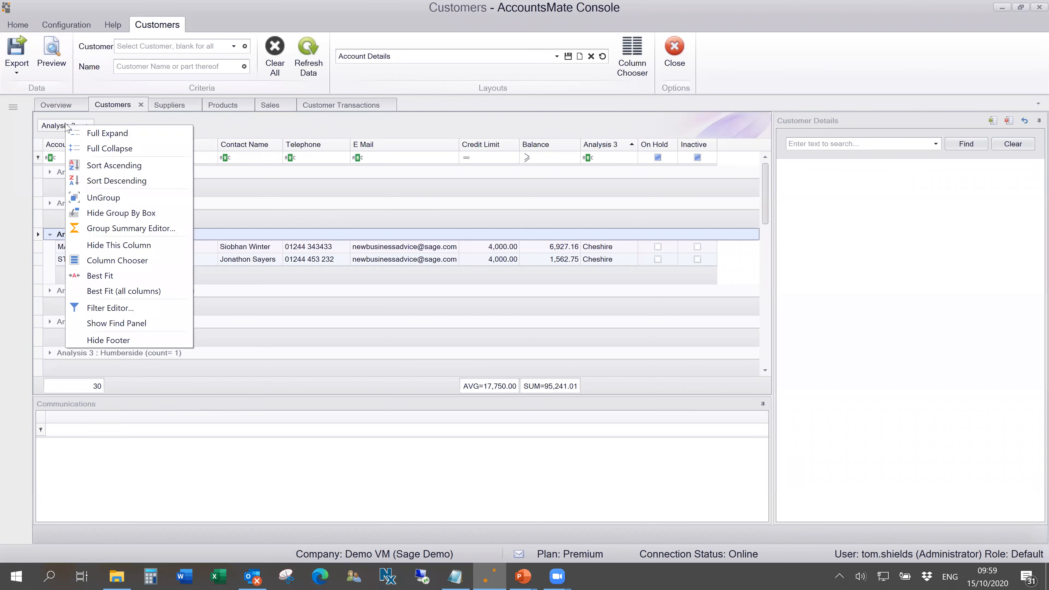
left_click(102, 199)
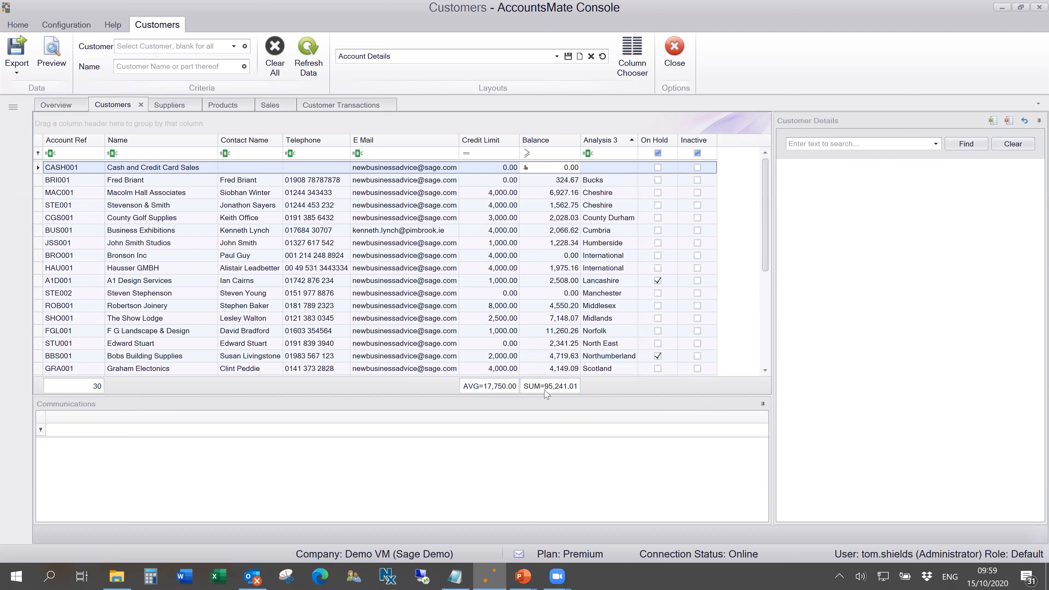
Examine the footer summary options for Analysis 3 and the available layouts without choosing any
right_click(603, 381)
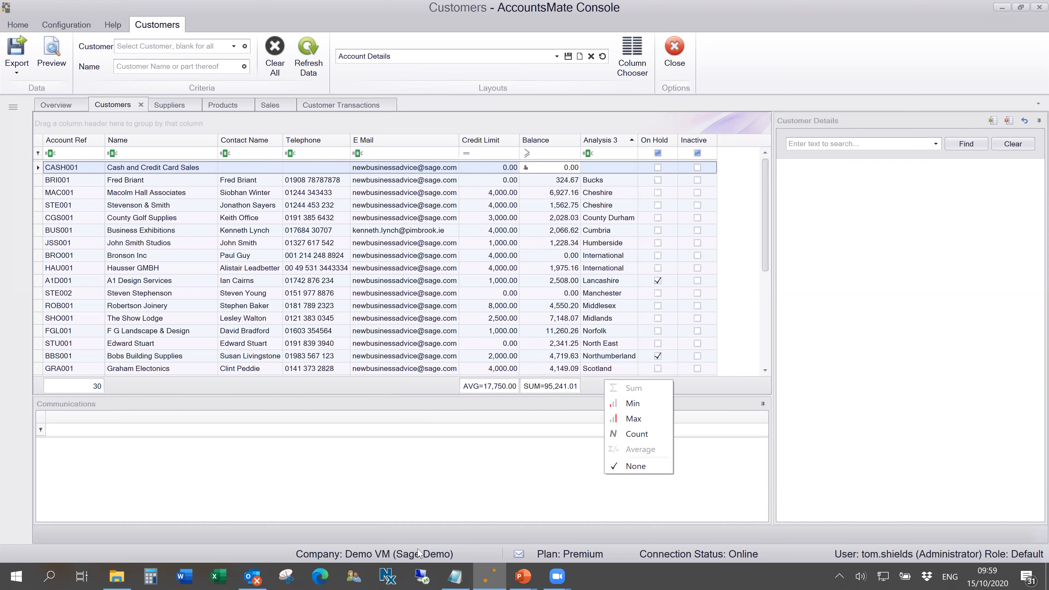
left_click(409, 516)
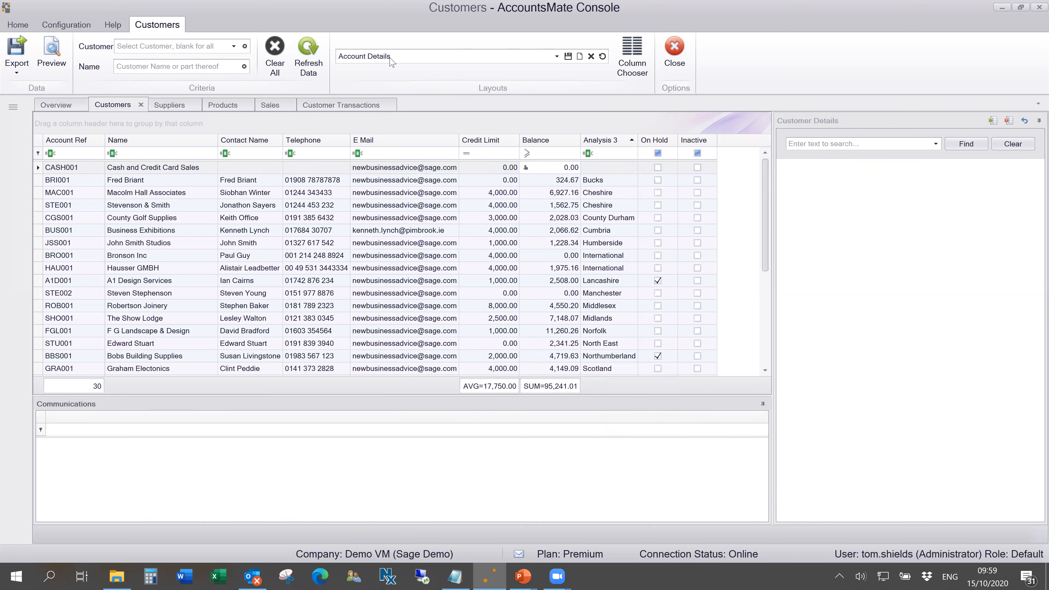
left_click(556, 56)
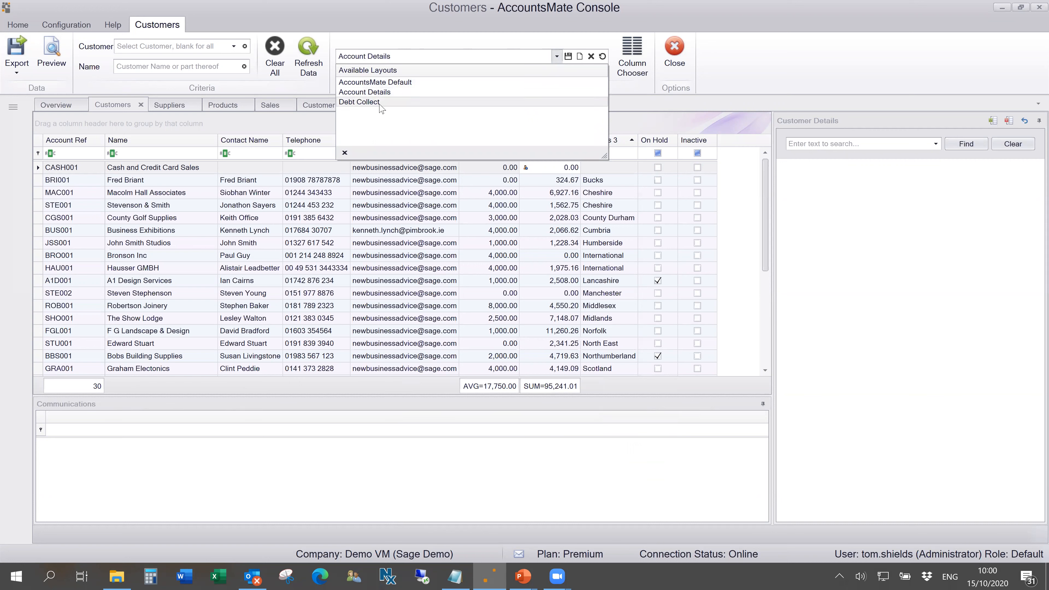
left_click(426, 460)
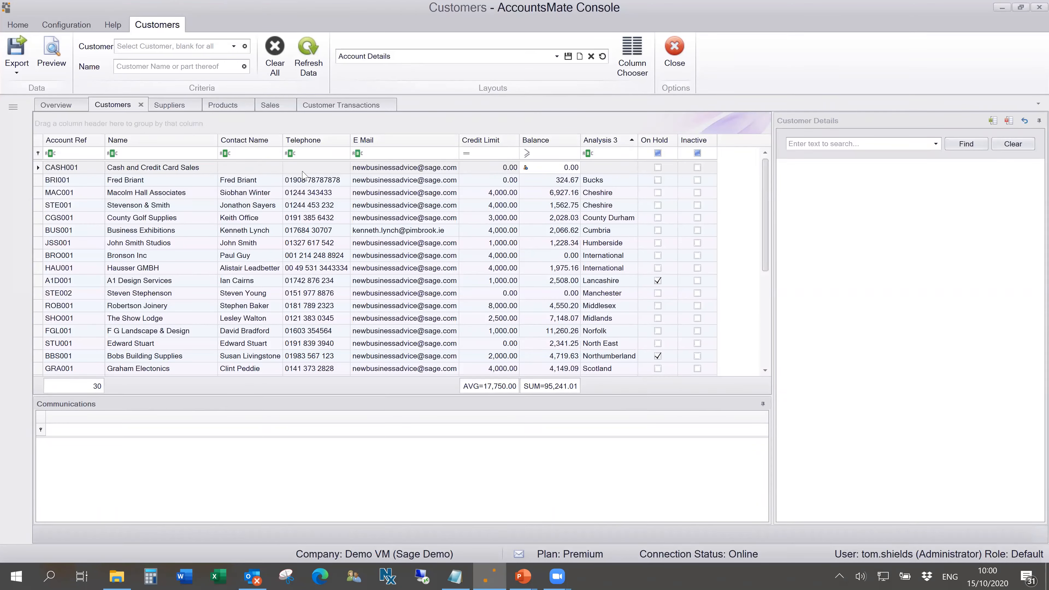
Sort the customer list by Balance in descending order
left_click(359, 169)
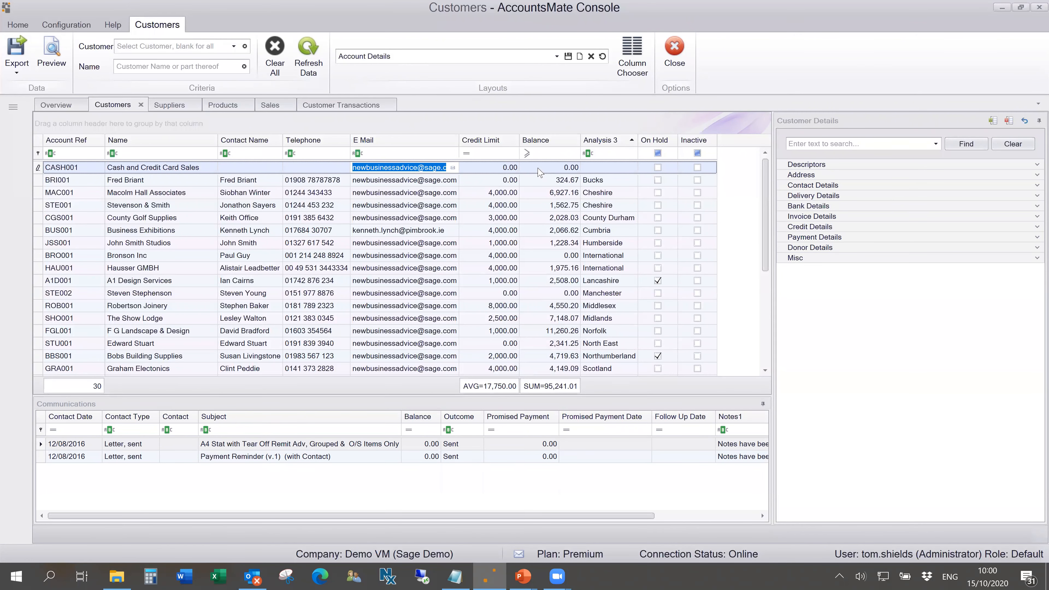
left_click(545, 141)
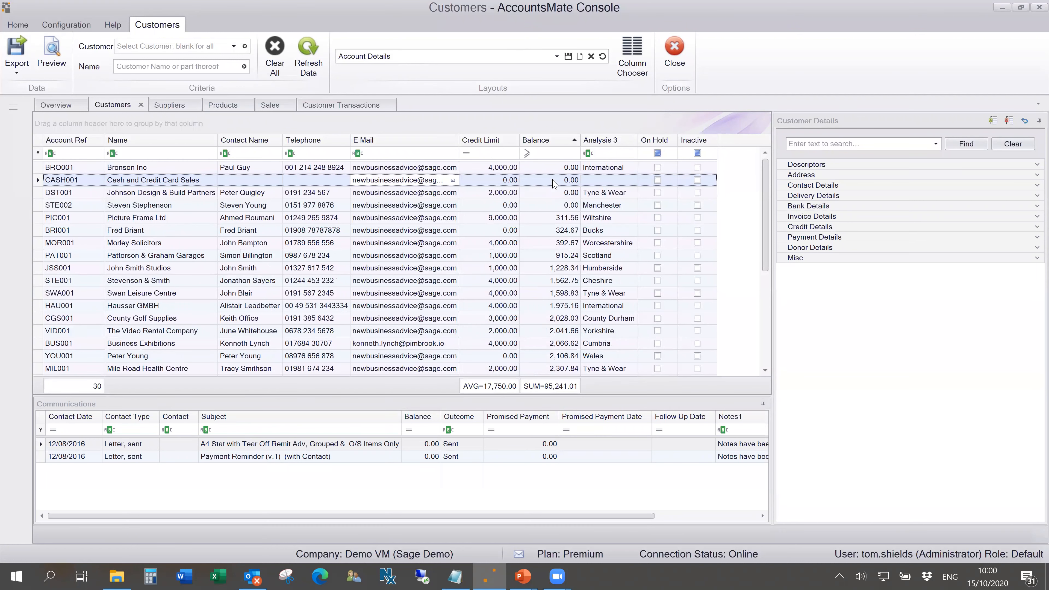
left_click(555, 141)
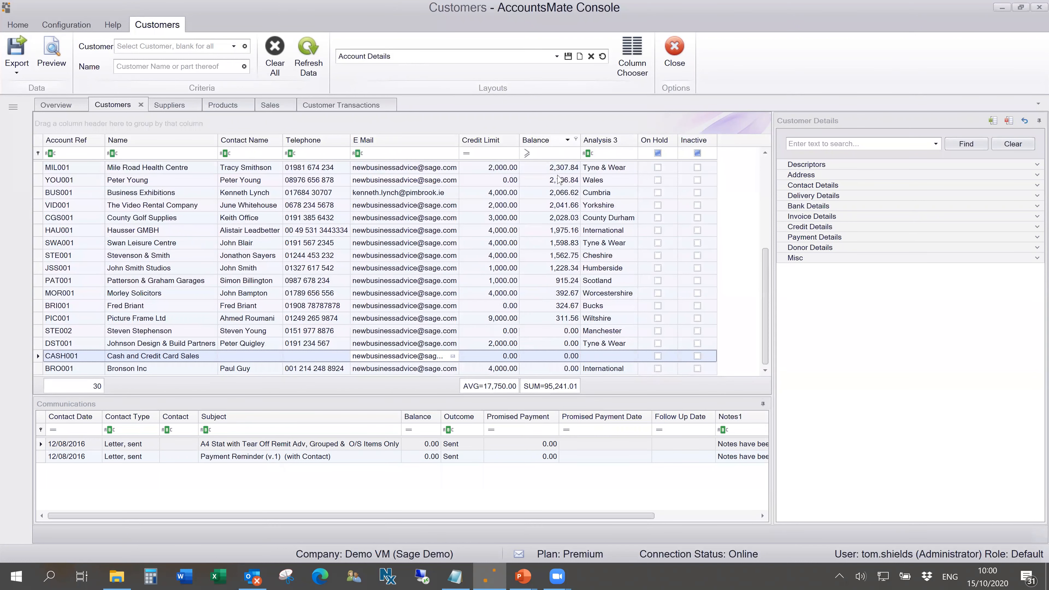
Drill down from Mile Road Health Centre's balance to its outstanding transactions and select the Whiteboard - Drywipe invoice
left_click(544, 168)
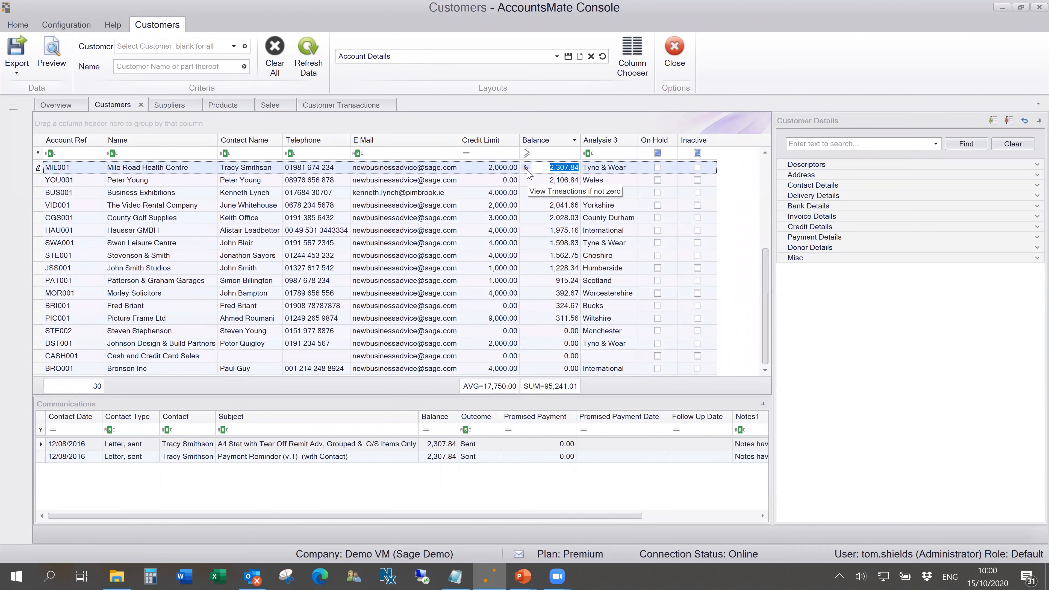
left_click(526, 168)
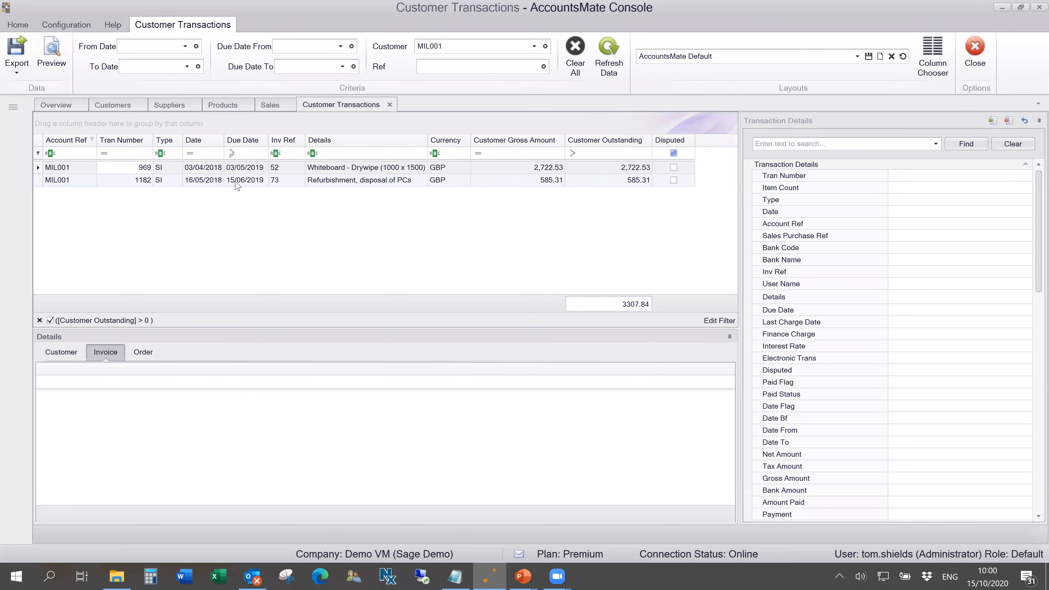
left_click(195, 172)
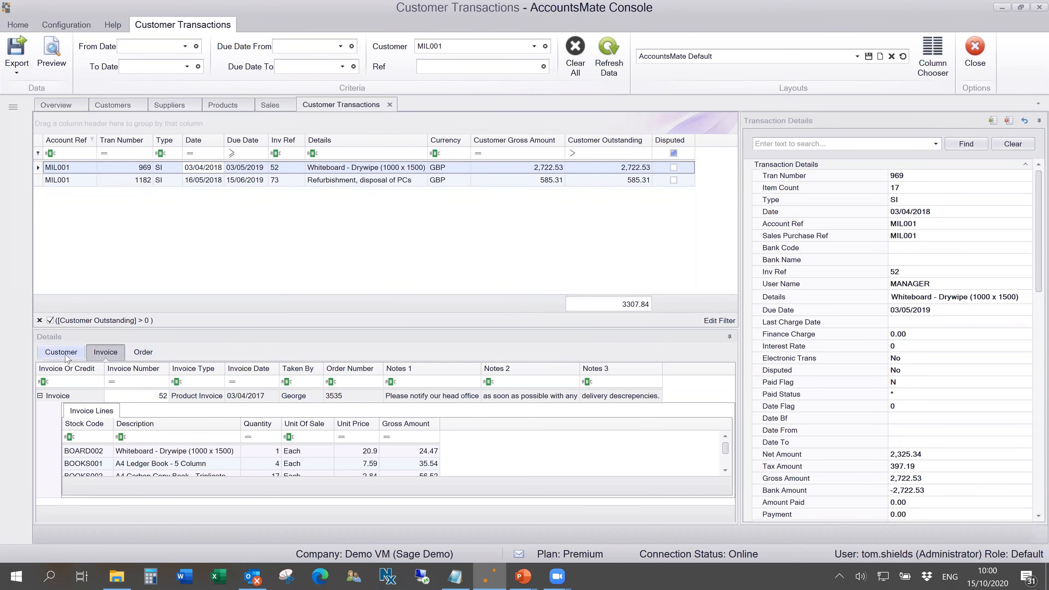
Review the customer communications, invoice lines and order details linked to the selected whiteboard transaction
left_click(74, 358)
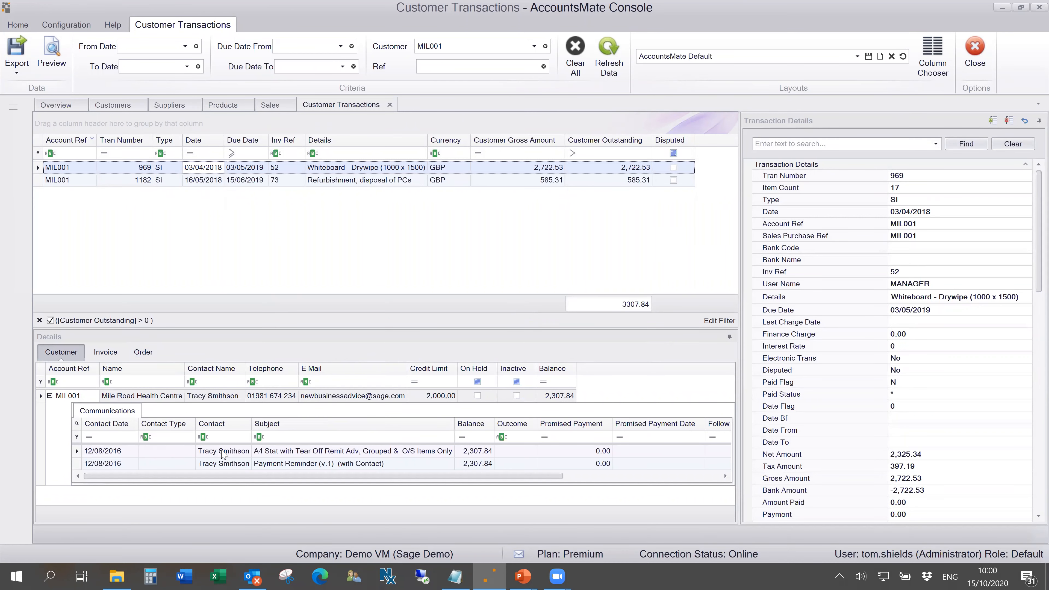
left_click(104, 357)
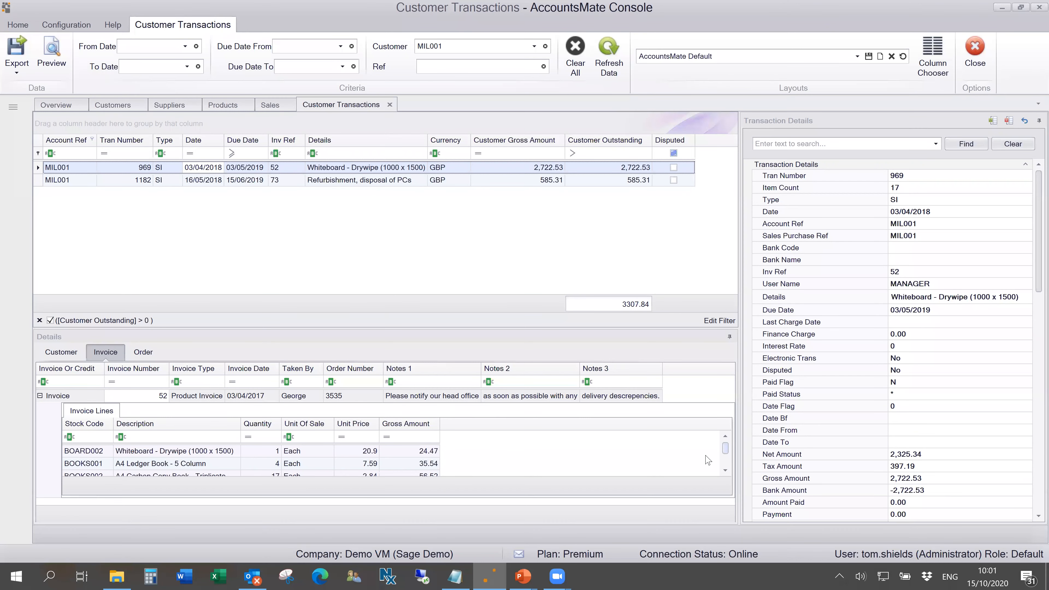
left_click(144, 353)
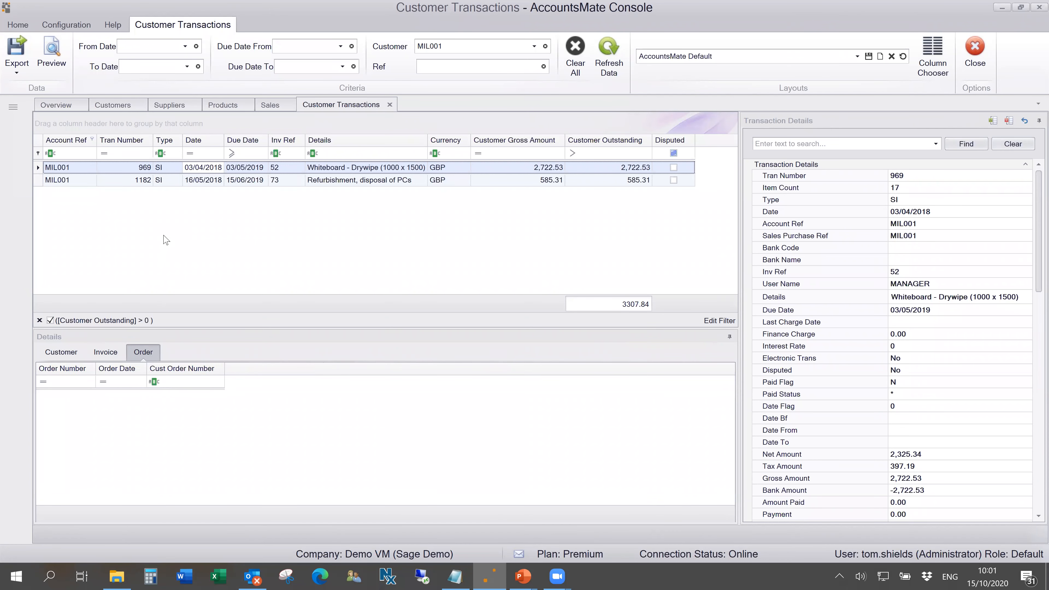
Select the Refurbishment, disposal of PCs transaction to view its details, and return to the Customers list
left_click(145, 183)
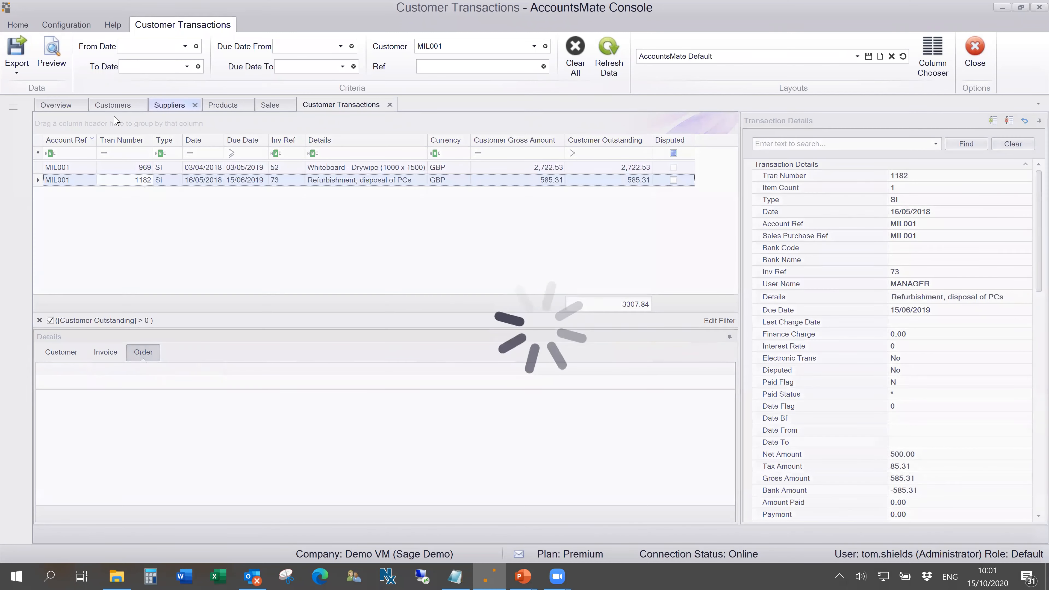
left_click(96, 110)
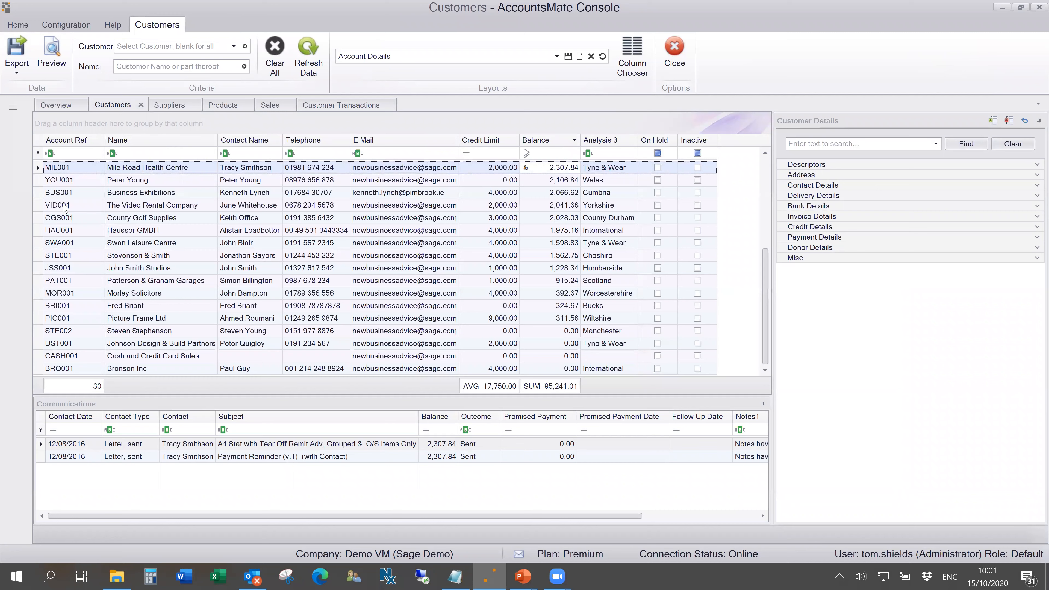
Sort the customer list by Account Ref in ascending order, export it as an XLS file and close the exported workbook
left_click(65, 142)
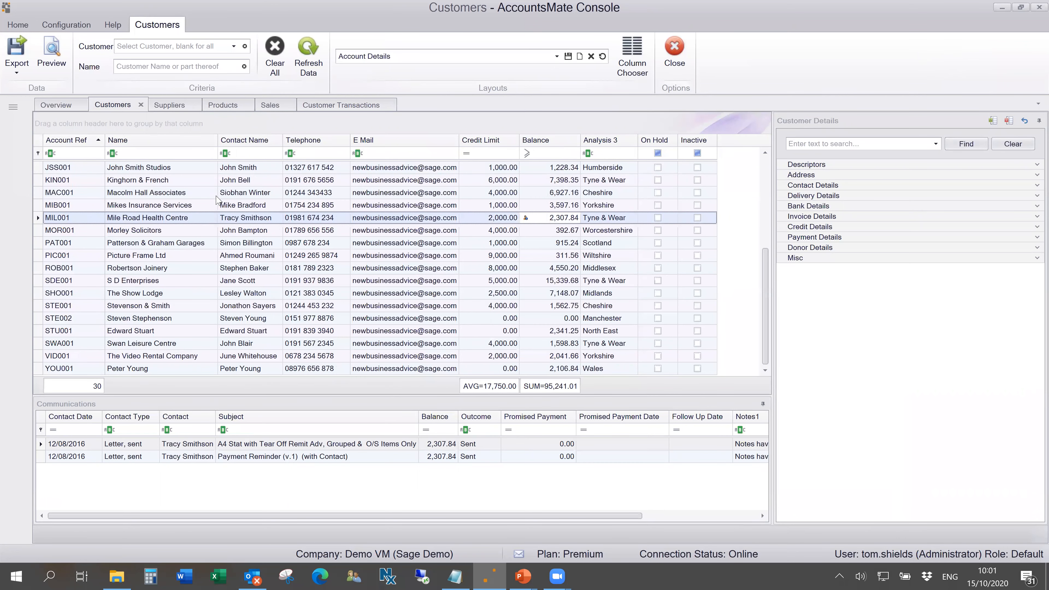
left_click_drag(766, 268, 766, 178)
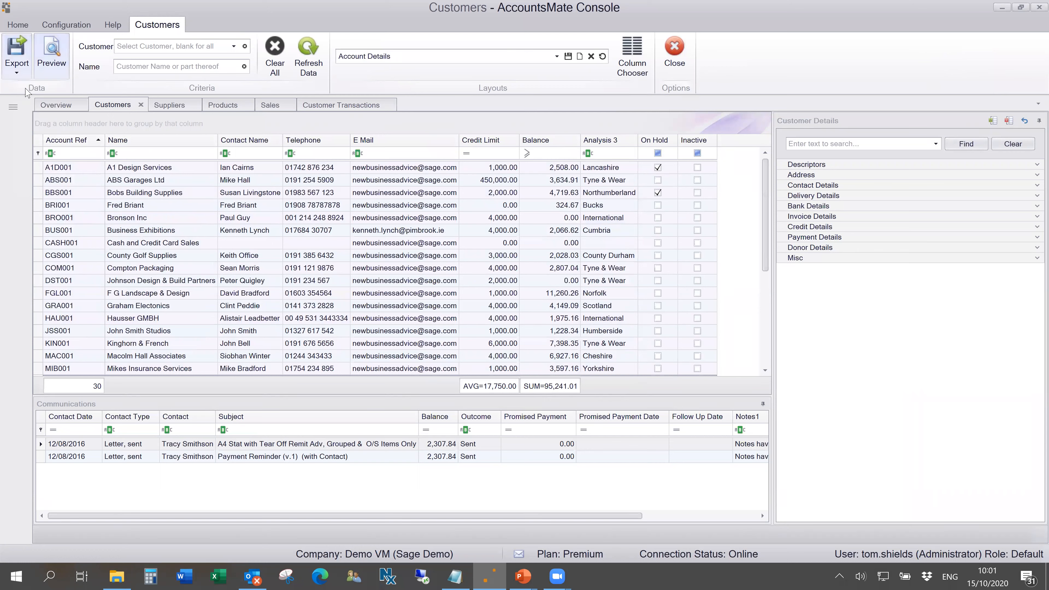
left_click(18, 76)
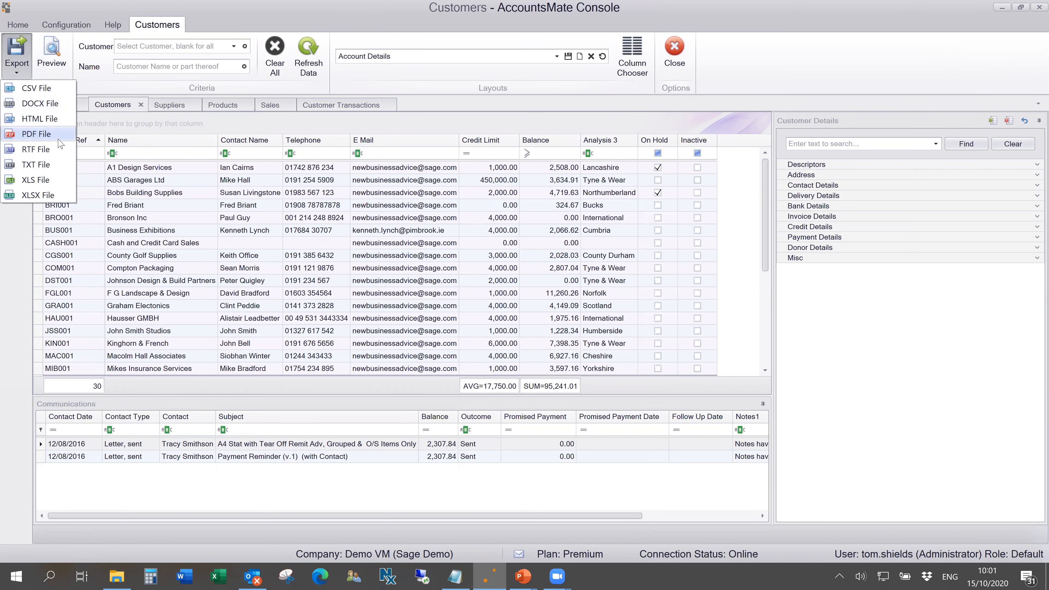
left_click(44, 181)
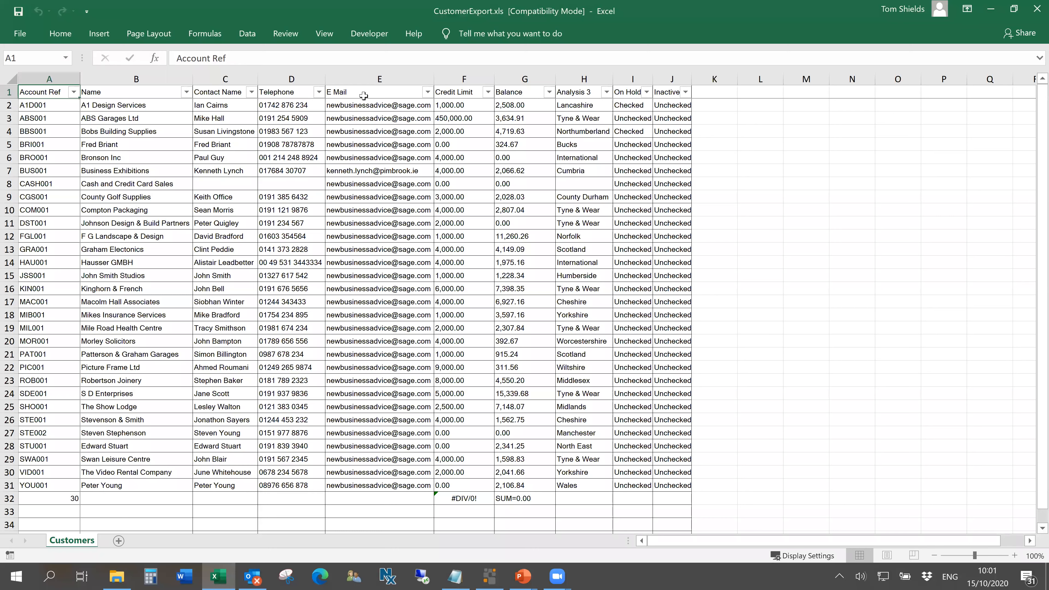
left_click(1035, 10)
Start an email to A1 Design Services from its customer record, discard the draft without saving, and select its telephone number
left_click(385, 166)
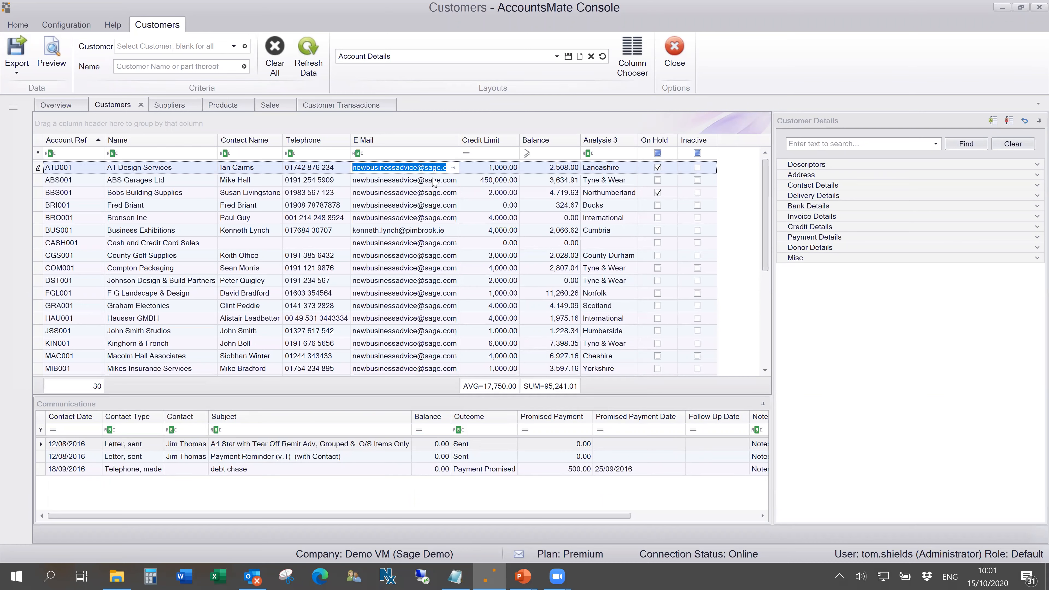
left_click(451, 168)
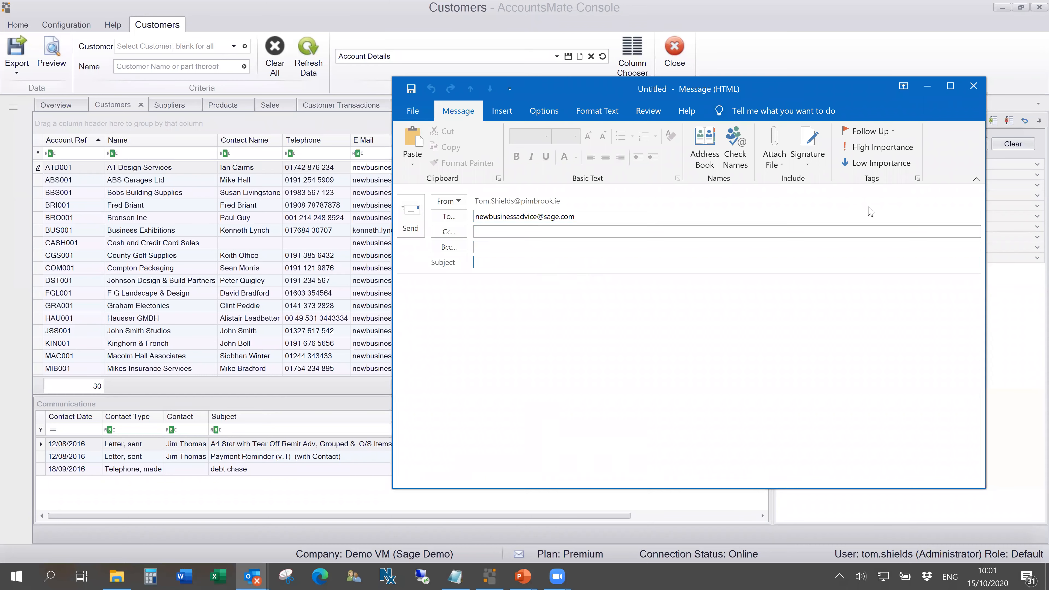
left_click(971, 87)
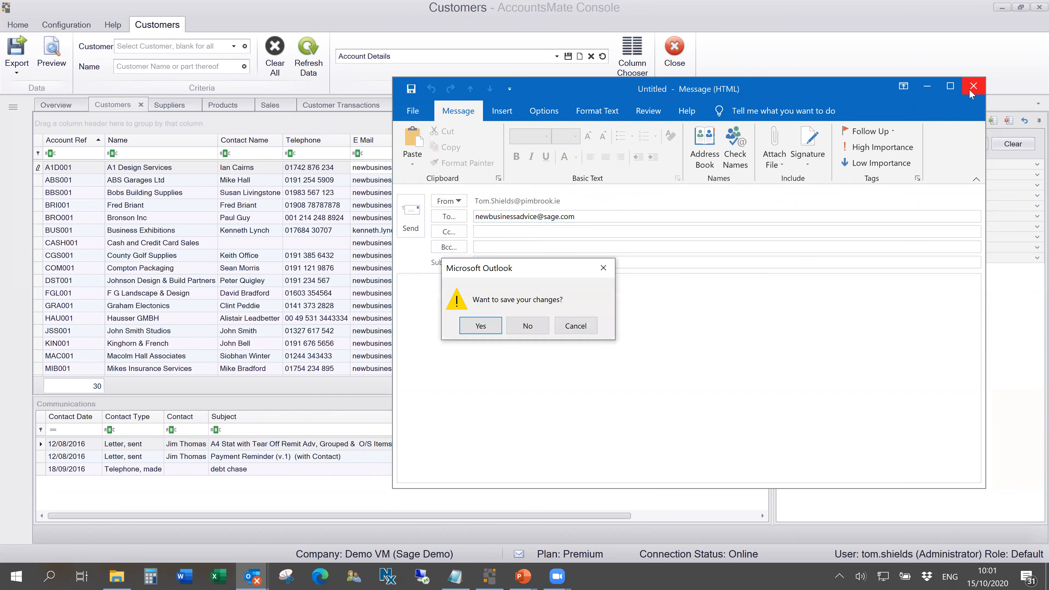
left_click(529, 326)
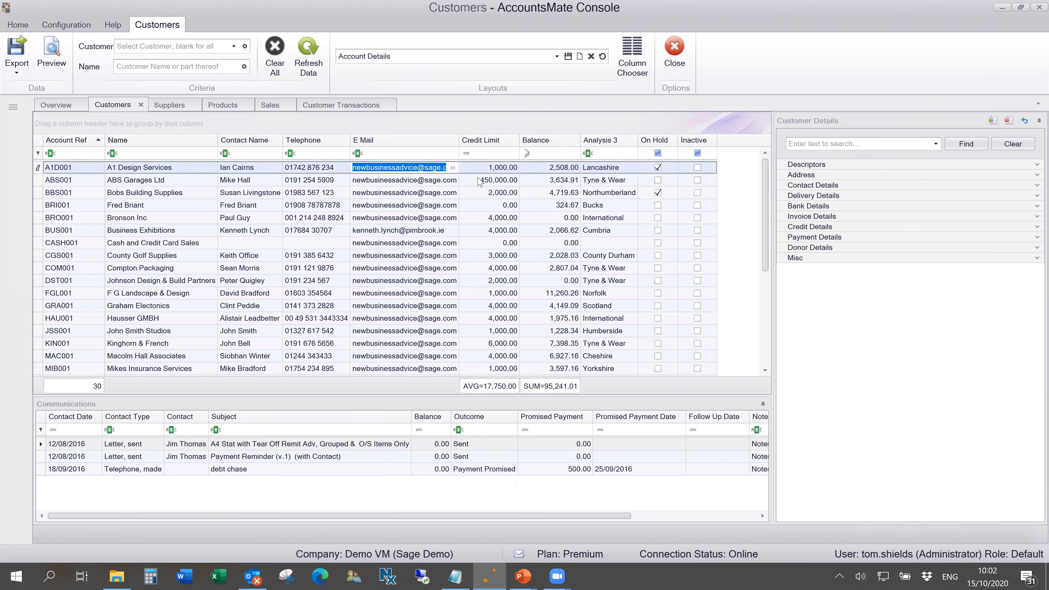
left_click(339, 171)
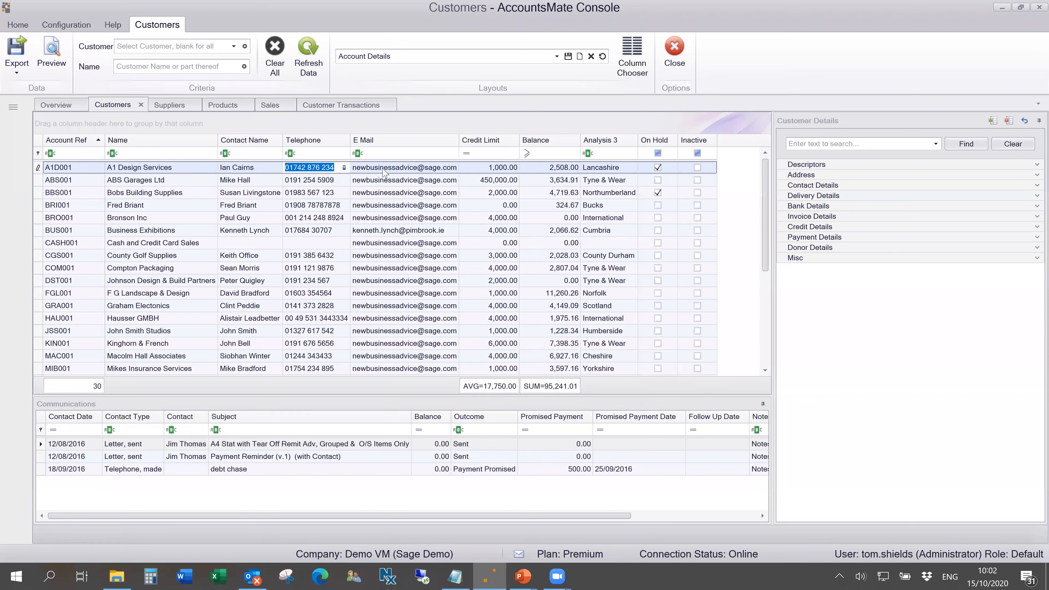
Preview the printable Customer List, examine its header and footer settings, pages and email export formats, and close the preview
left_click(57, 63)
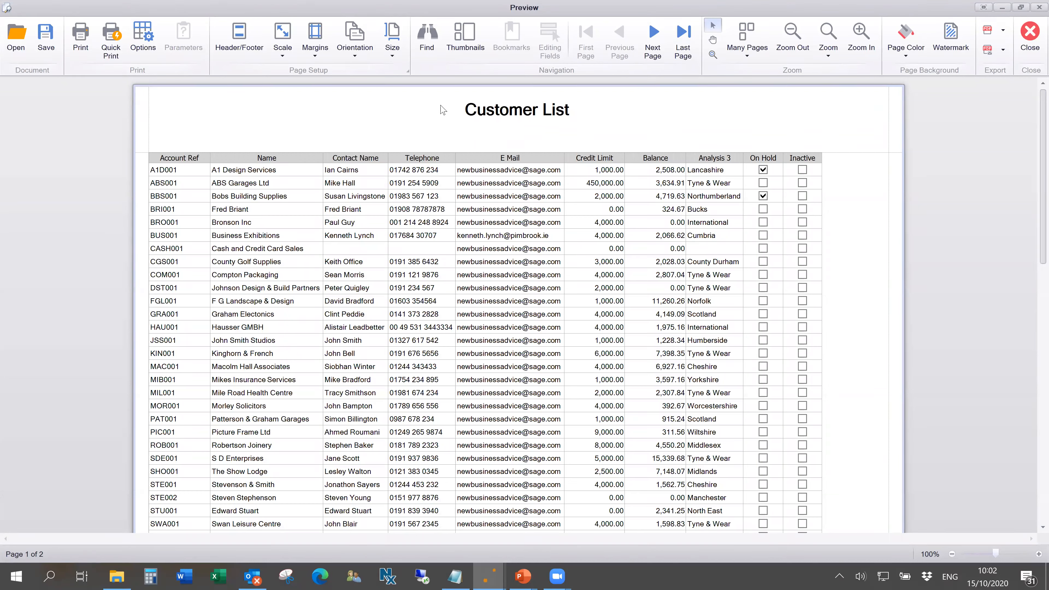
left_click(238, 44)
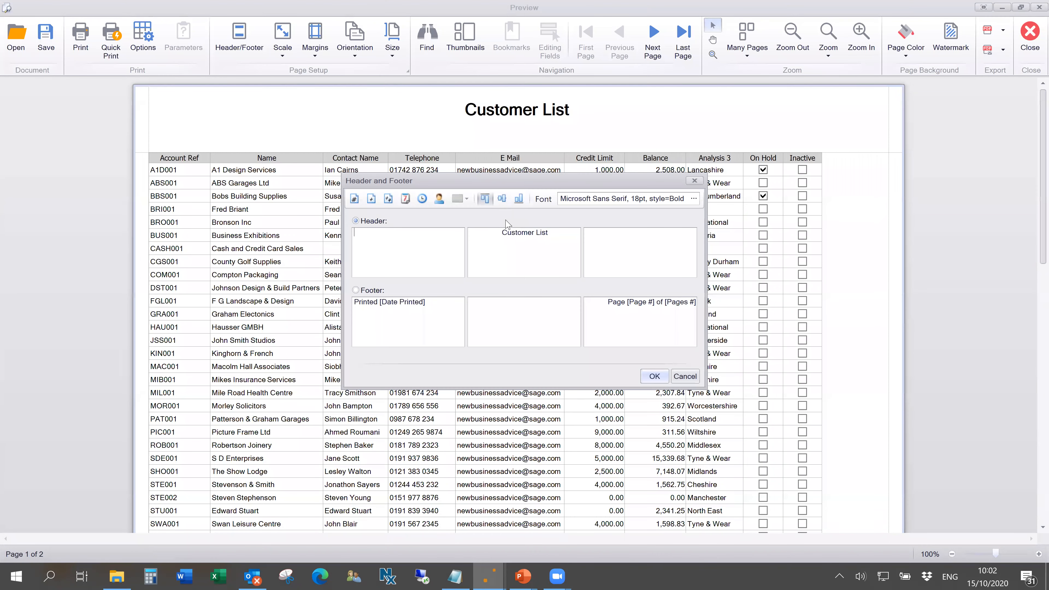
left_click(694, 180)
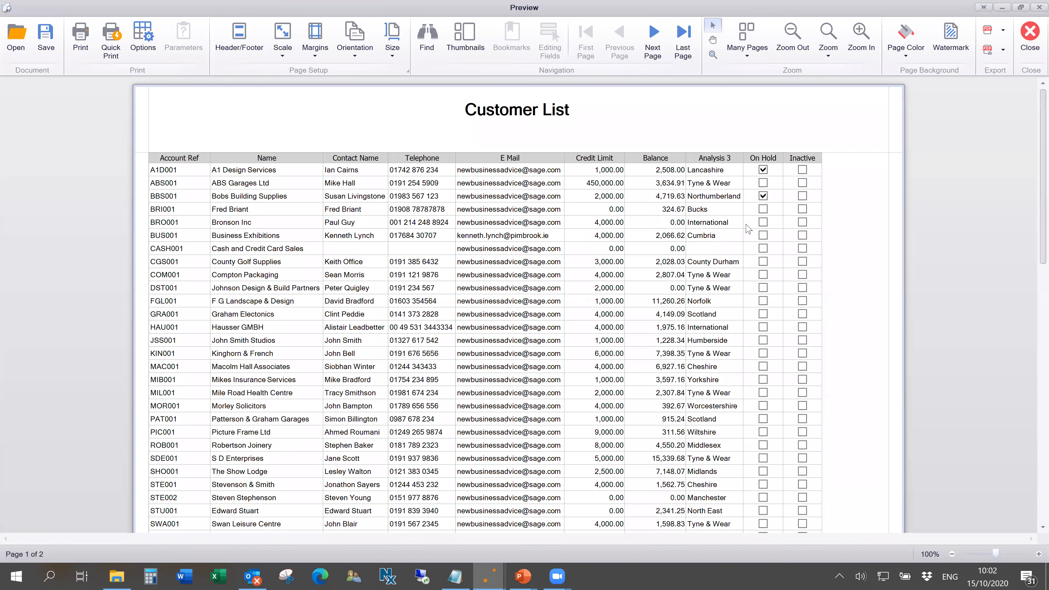
scroll(850, 215, "down", 6)
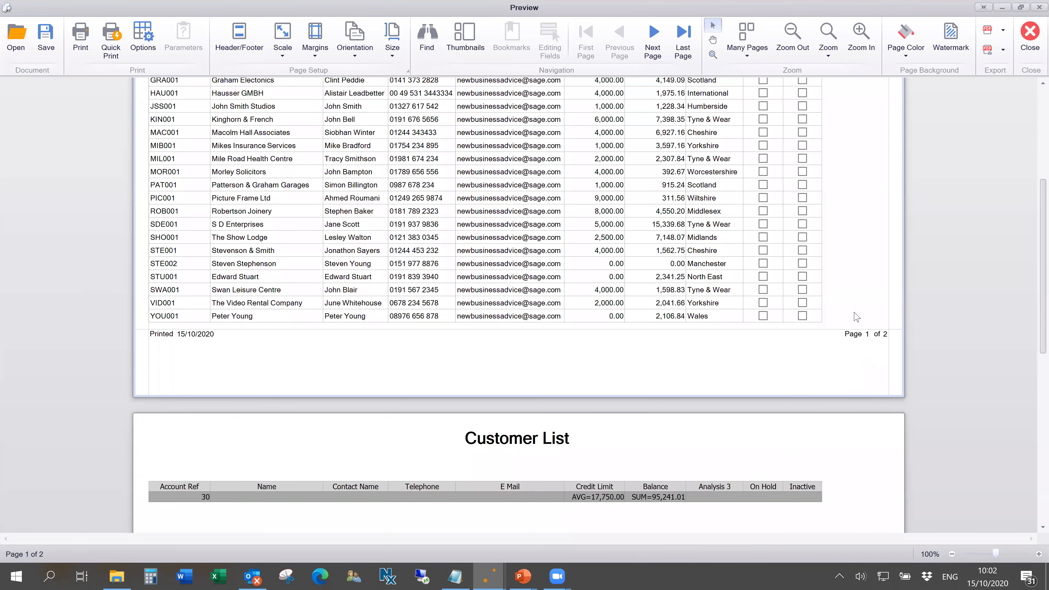
scroll(853, 309, "up", 6)
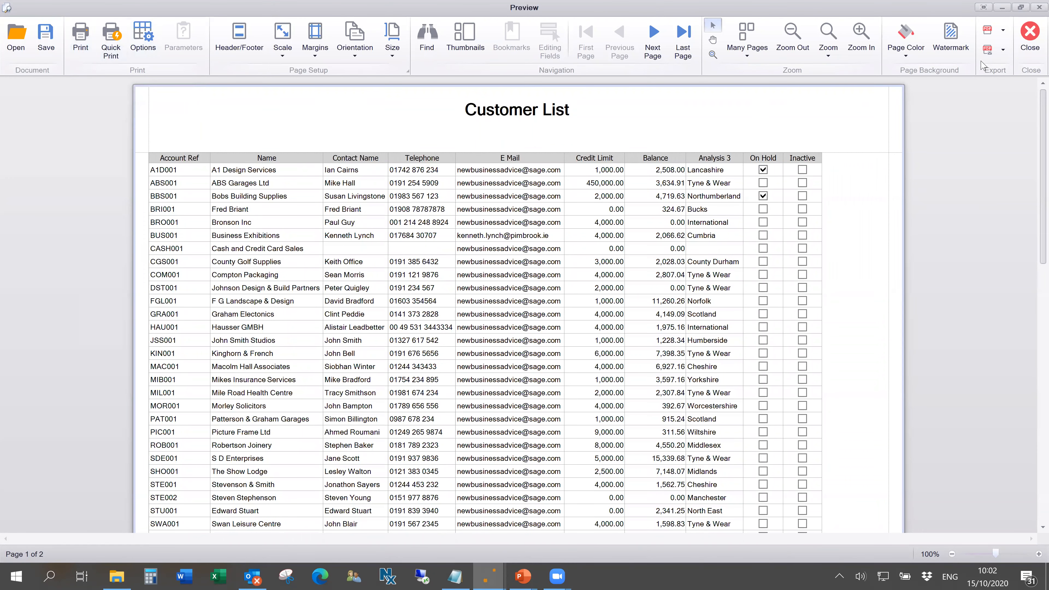
left_click(1003, 52)
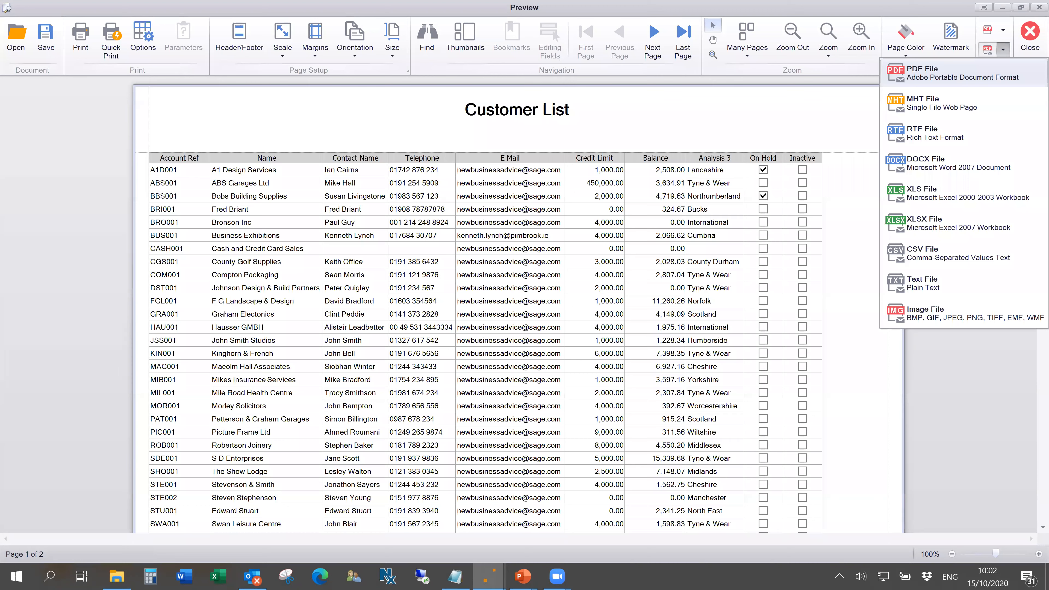
left_click(1029, 35)
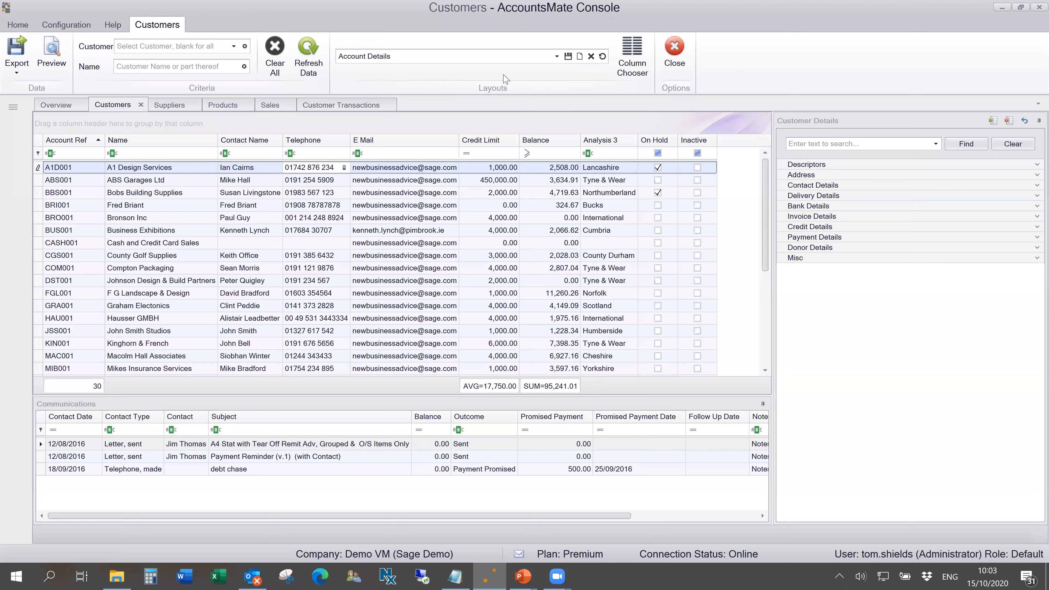
Show the Suppliers list and apply the Account Details layout
left_click(169, 105)
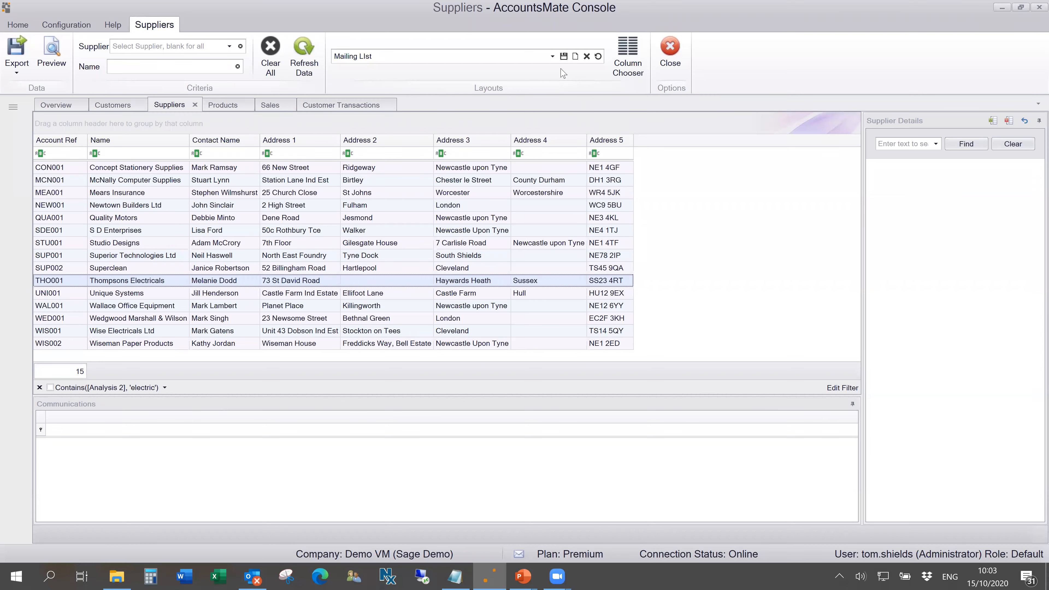
left_click(551, 57)
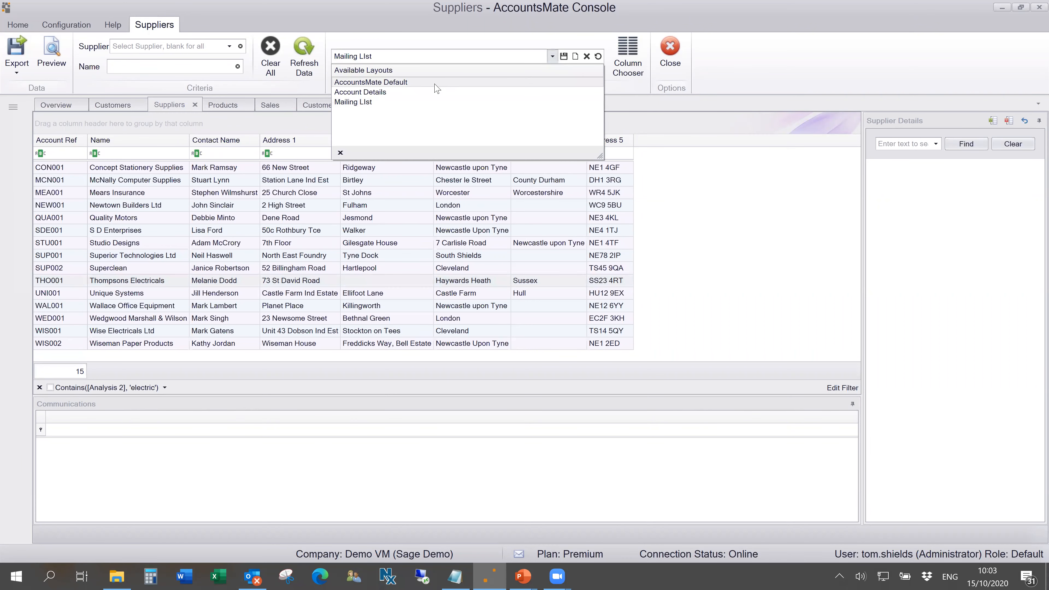
left_click(419, 95)
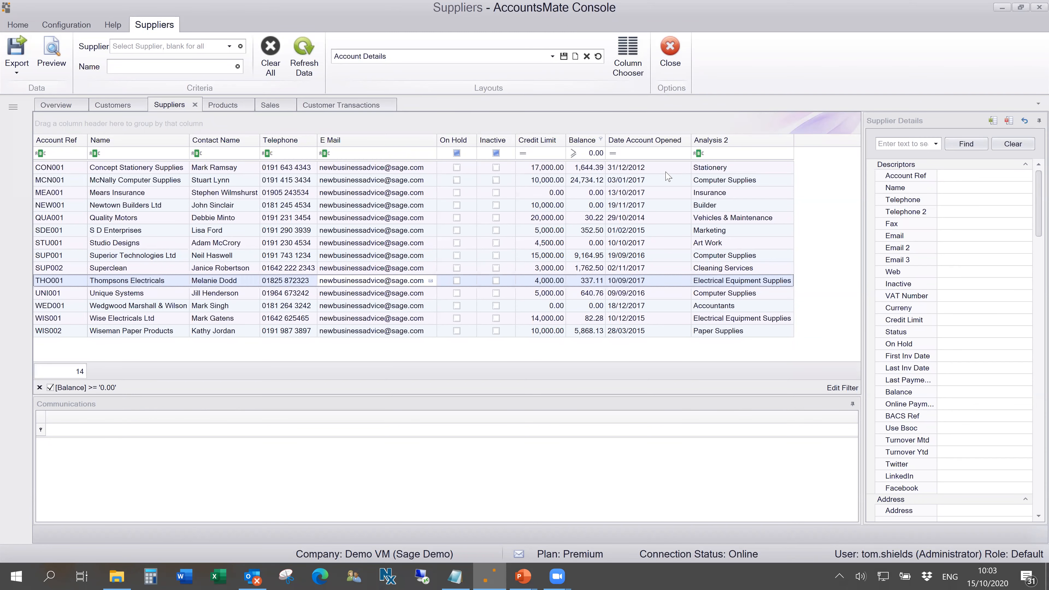
Filter the suppliers on Analysis 2 with the text "elec"
left_click(714, 153)
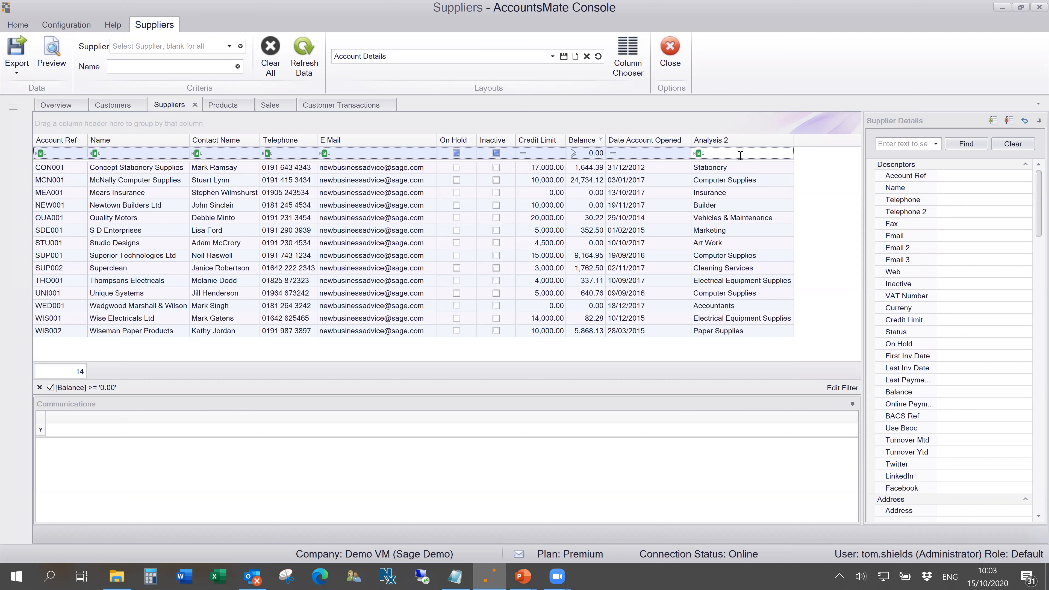
left_click(732, 172)
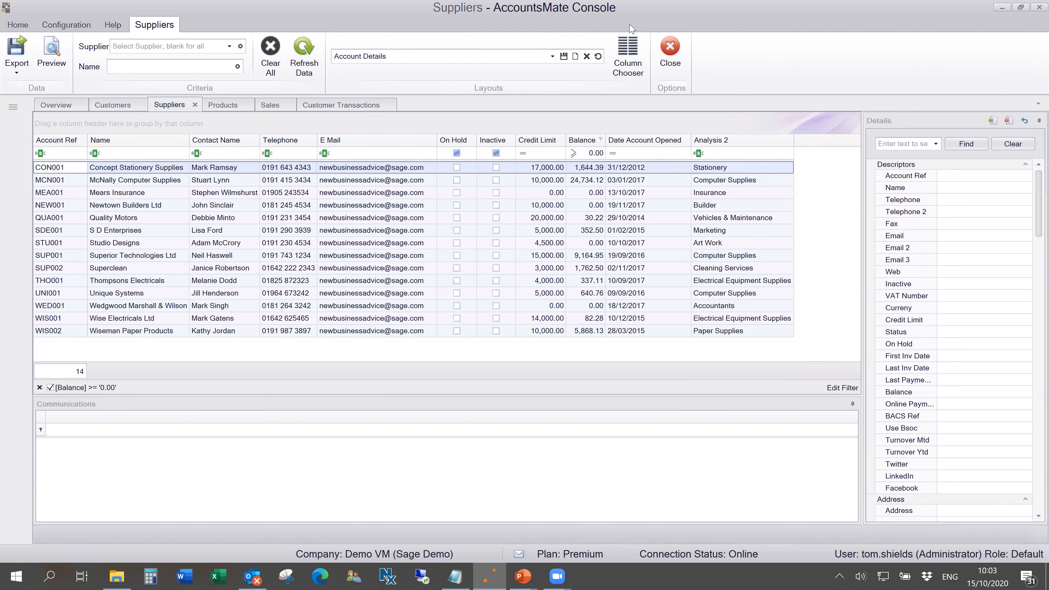
left_click(710, 156)
type("elec")
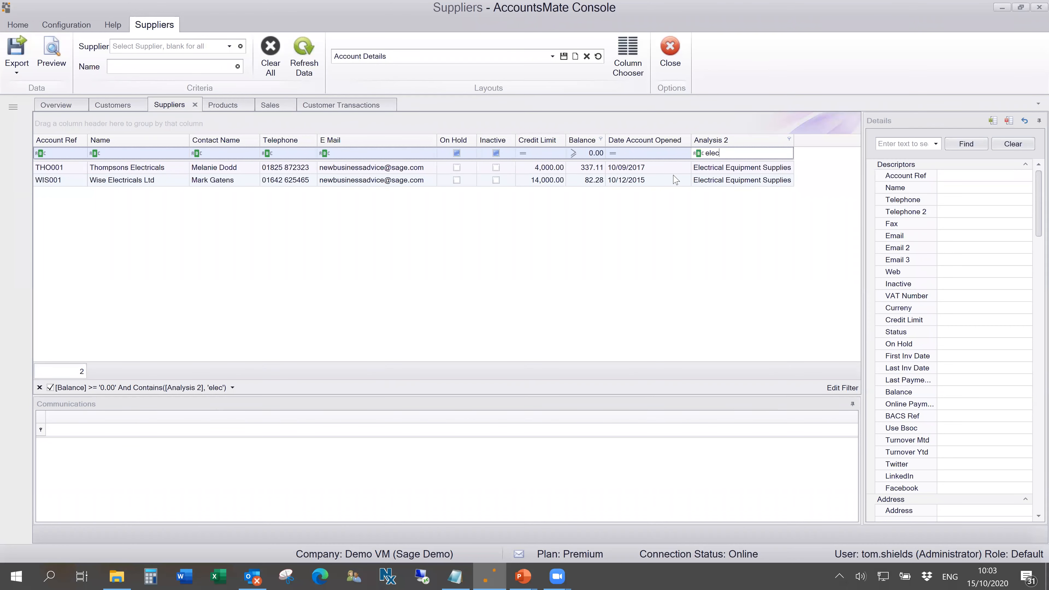
Review the supplier details of Thompsons Electricals, including its monthly invoice, credit and payment figures, and select its balance
left_click(107, 172)
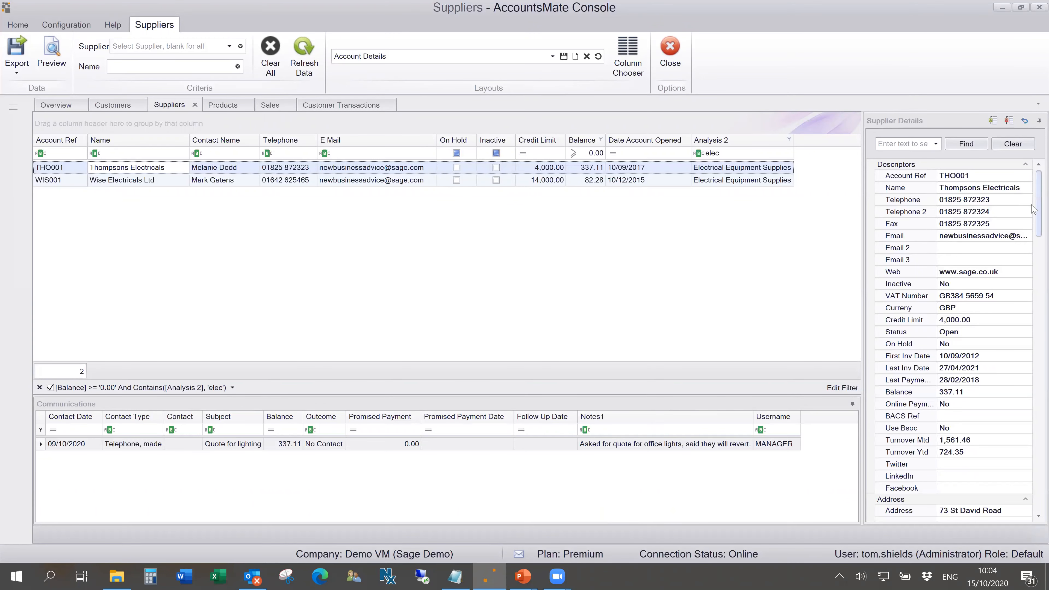
left_click_drag(1033, 214, 1031, 347)
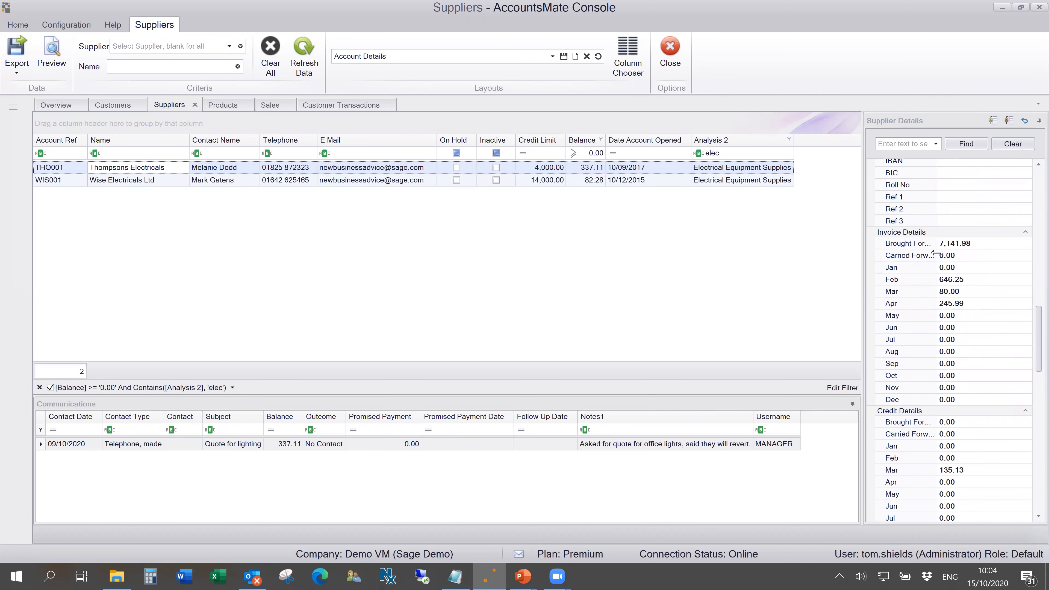
scroll(986, 339, "down", 7)
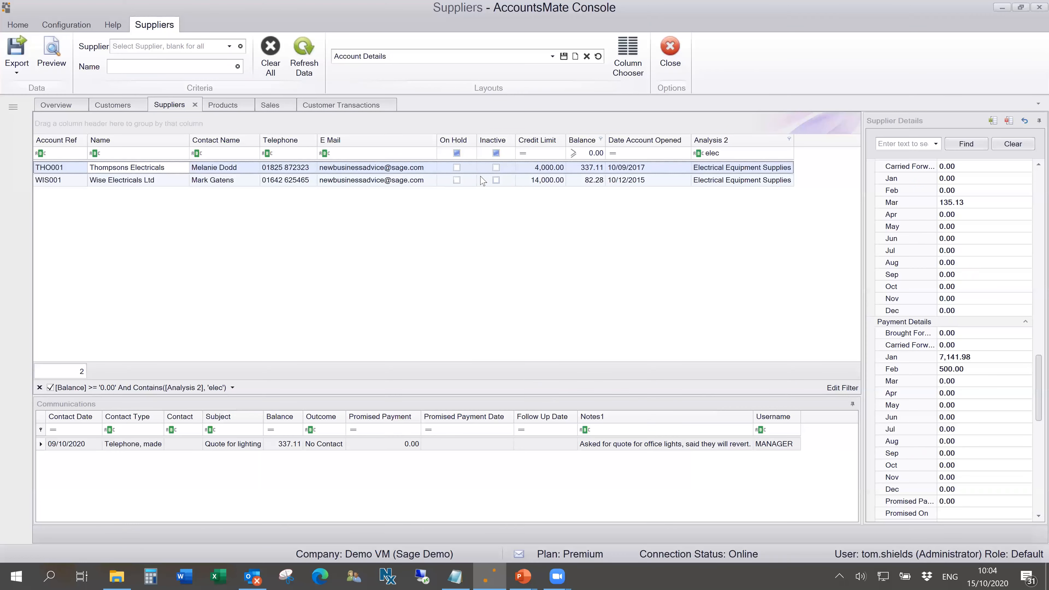
left_click(583, 168)
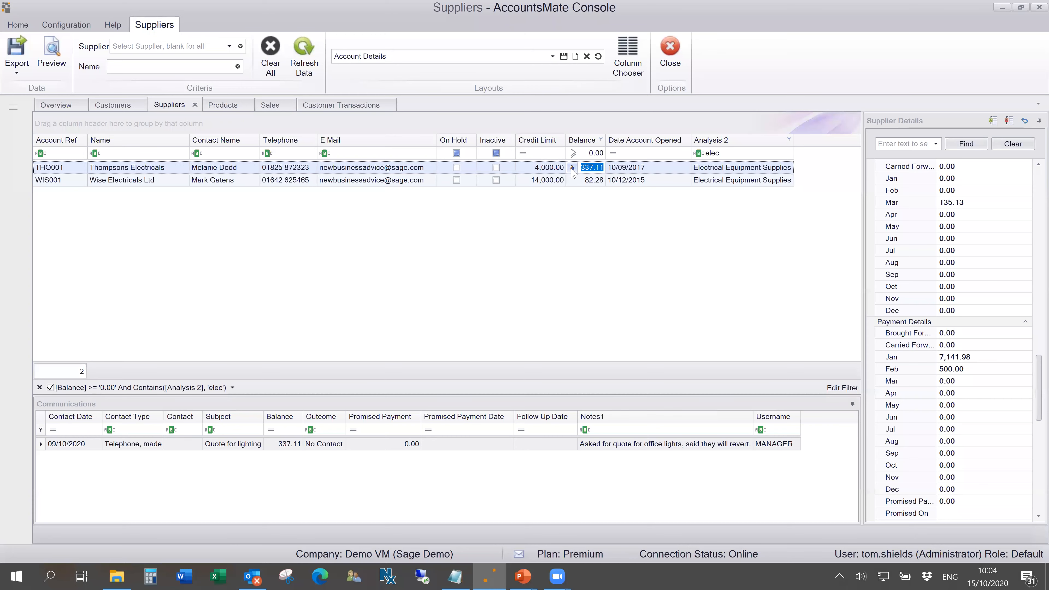
Clear the supplier filter and export the supplier list in the Mailing List layout as an XLS file
left_click(40, 388)
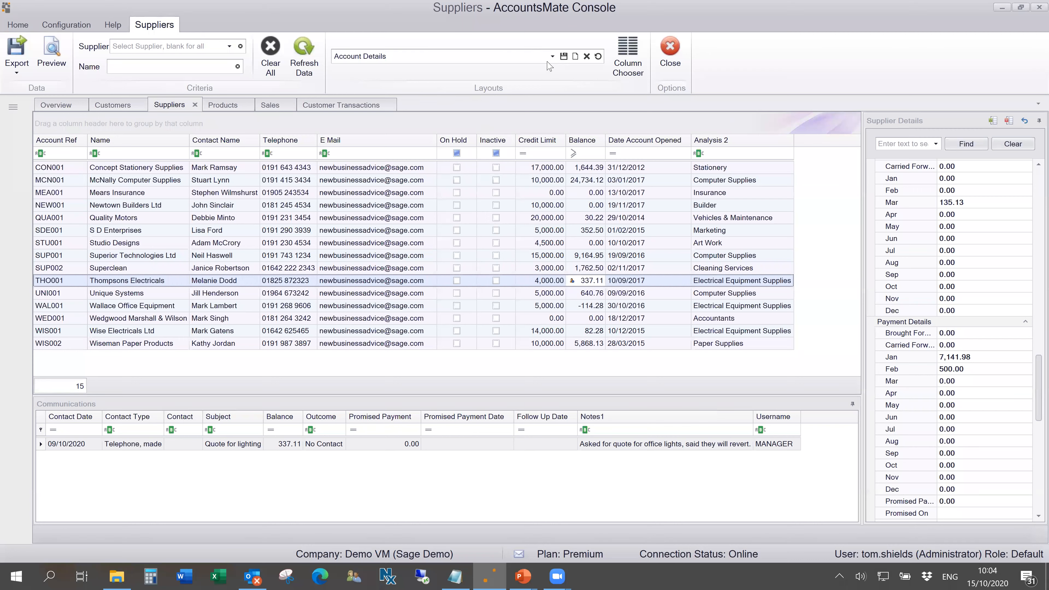
left_click(552, 56)
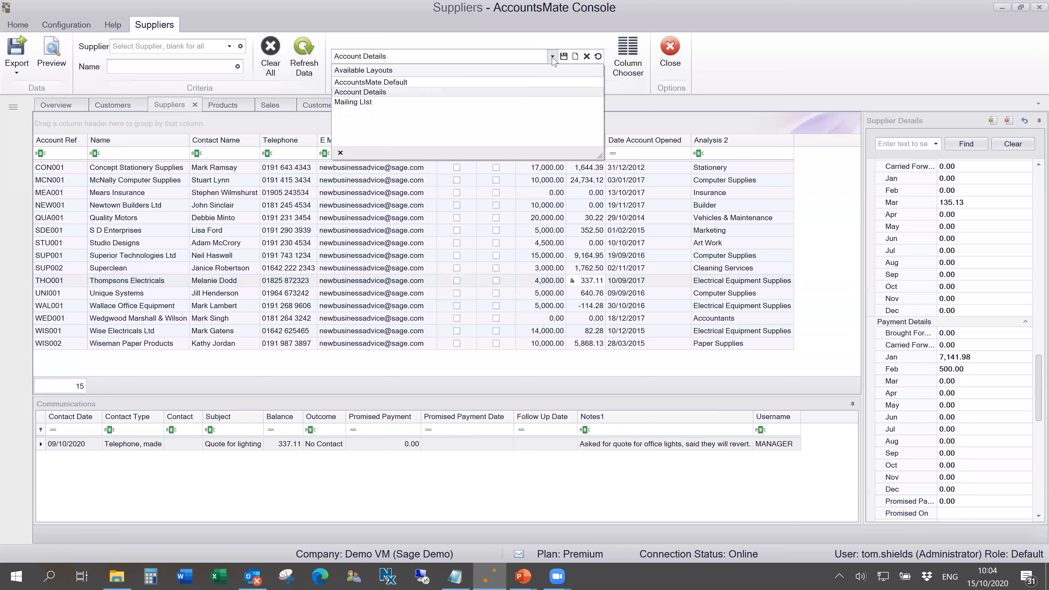
left_click(388, 103)
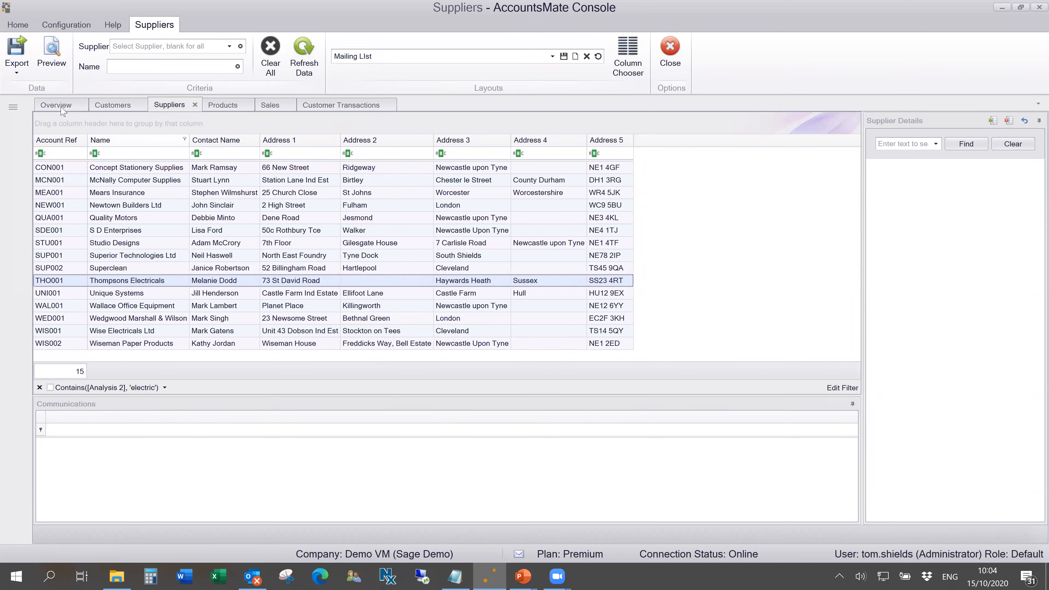
left_click(17, 73)
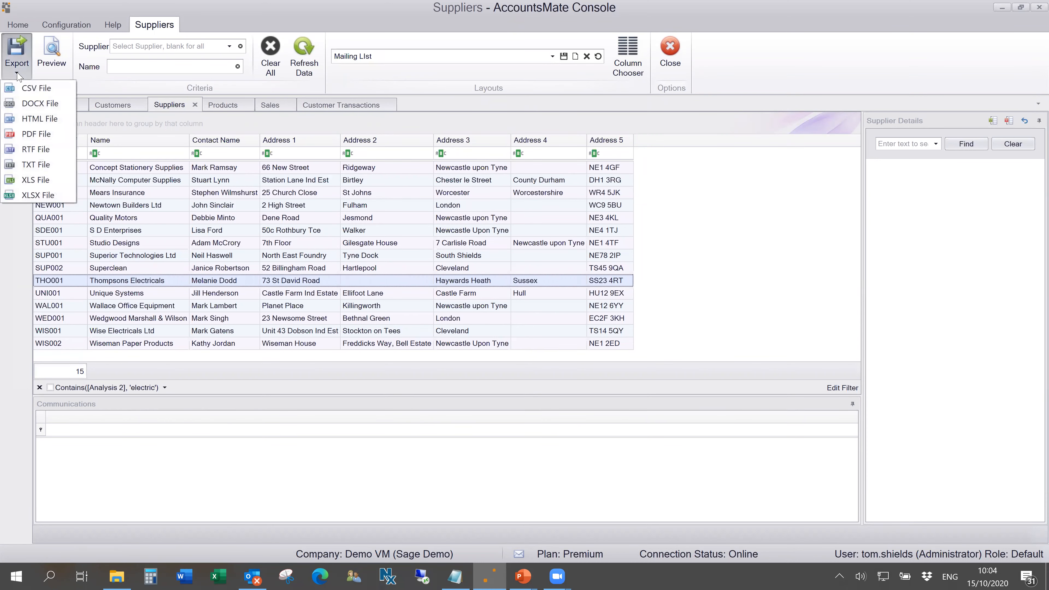
left_click(25, 180)
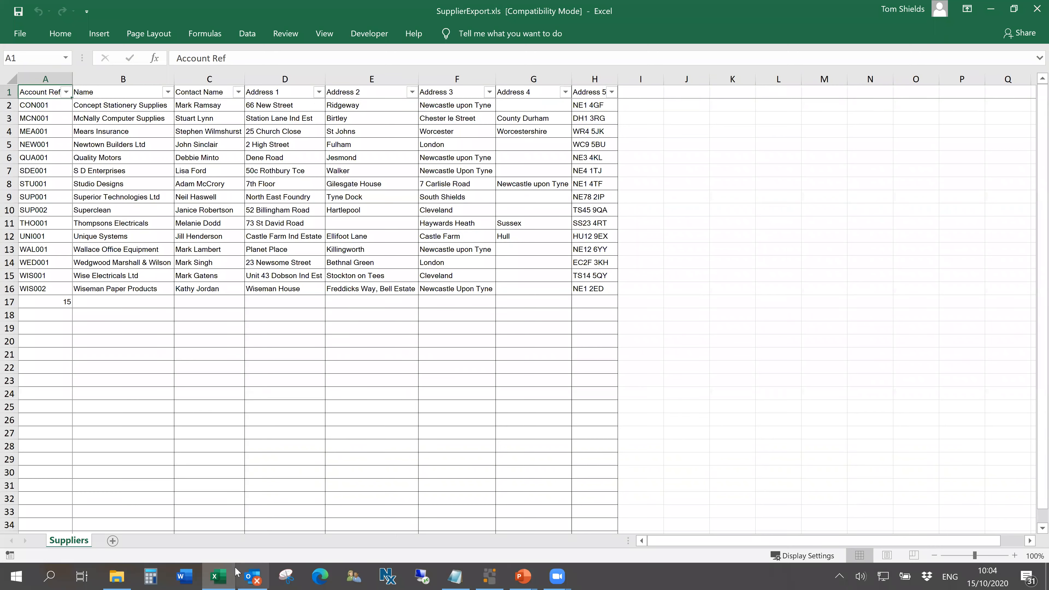
Open the recent document Pimbrook Letter Template.docx in Word and allow it to load the Suppliers data
left_click(181, 575)
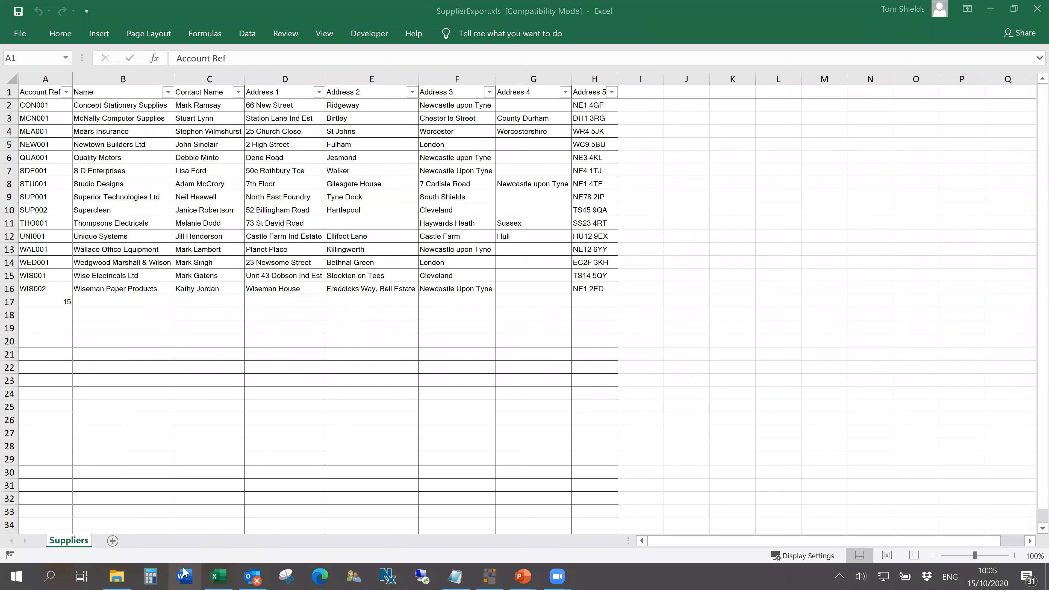
right_click(184, 572)
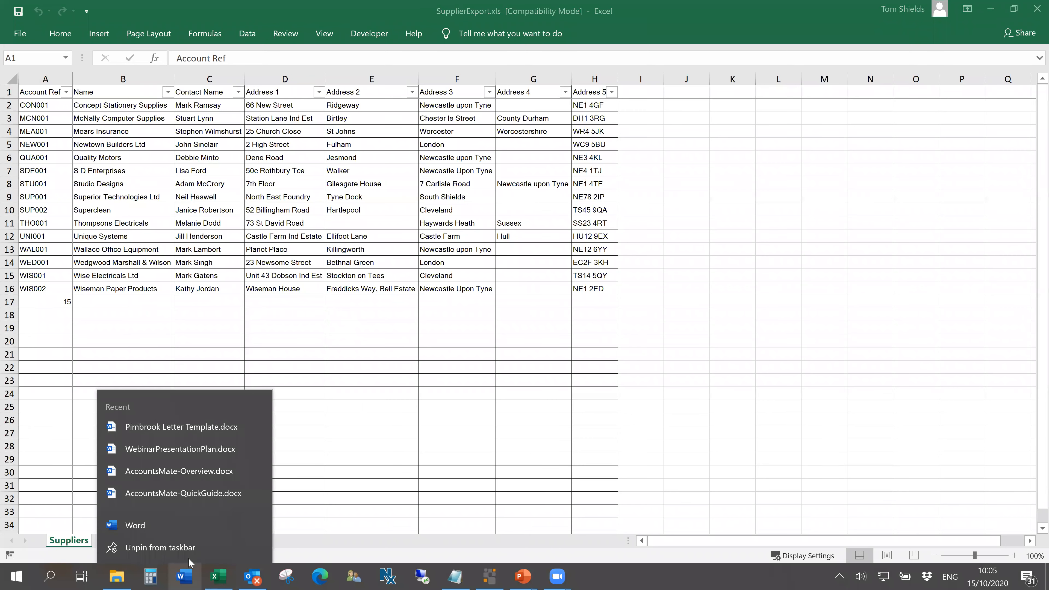
left_click(178, 430)
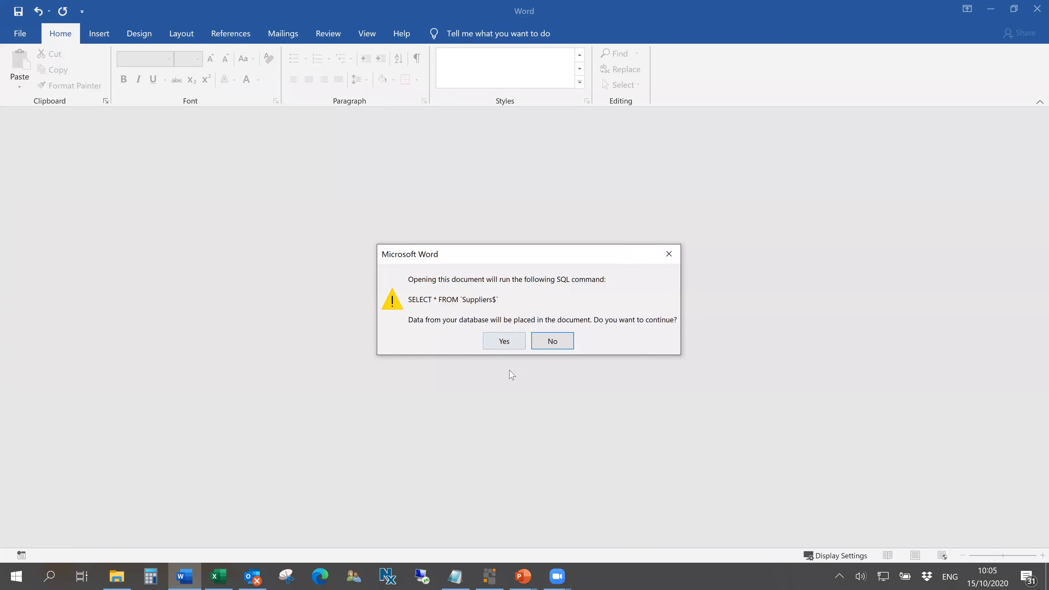
left_click(501, 347)
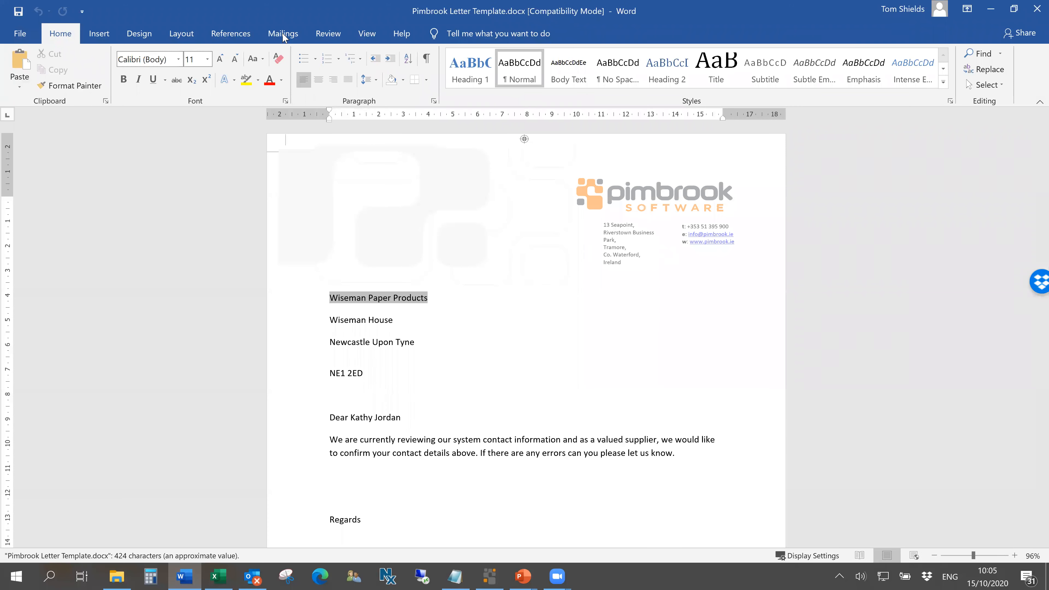
Browse the merged supplier letters backwards from record 15 to record 6 to check each recipient's address and greeting
left_click(283, 36)
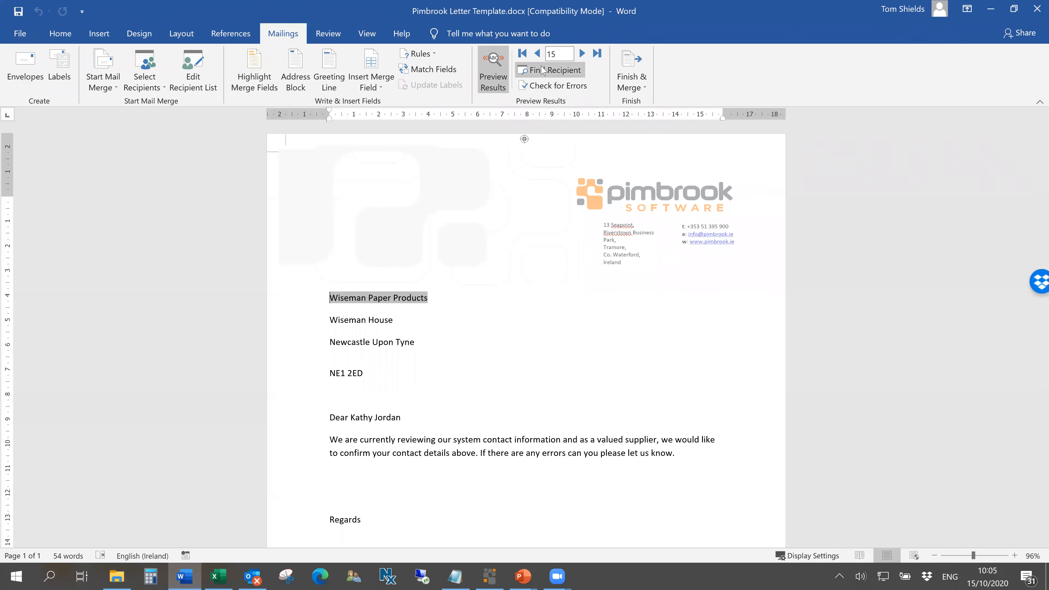
left_click(538, 54)
left_click(537, 54)
left_click(537, 54)
left_click(538, 54)
left_click(537, 54)
left_click(537, 54)
left_click(537, 54)
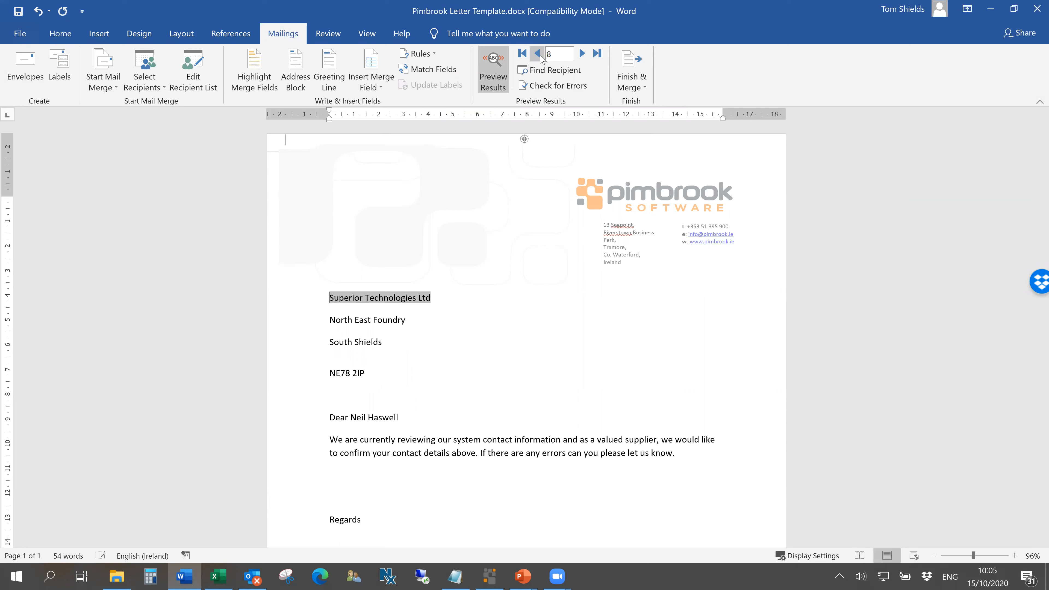
left_click(537, 54)
left_click(537, 54)
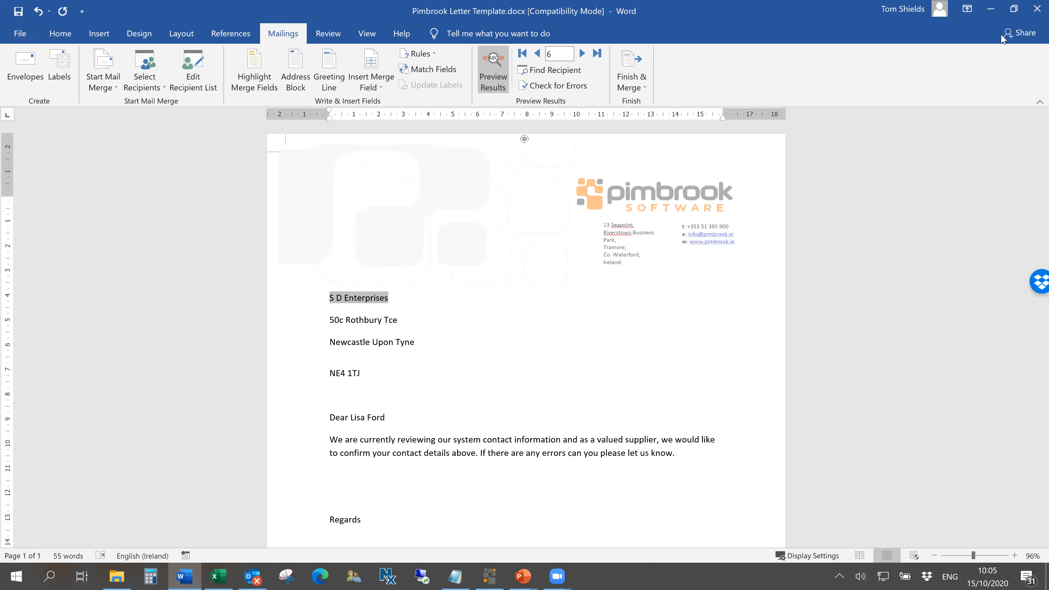
Close the Pimbrook letter without saving the changes and close the SupplierExport.xls workbook
left_click(1037, 9)
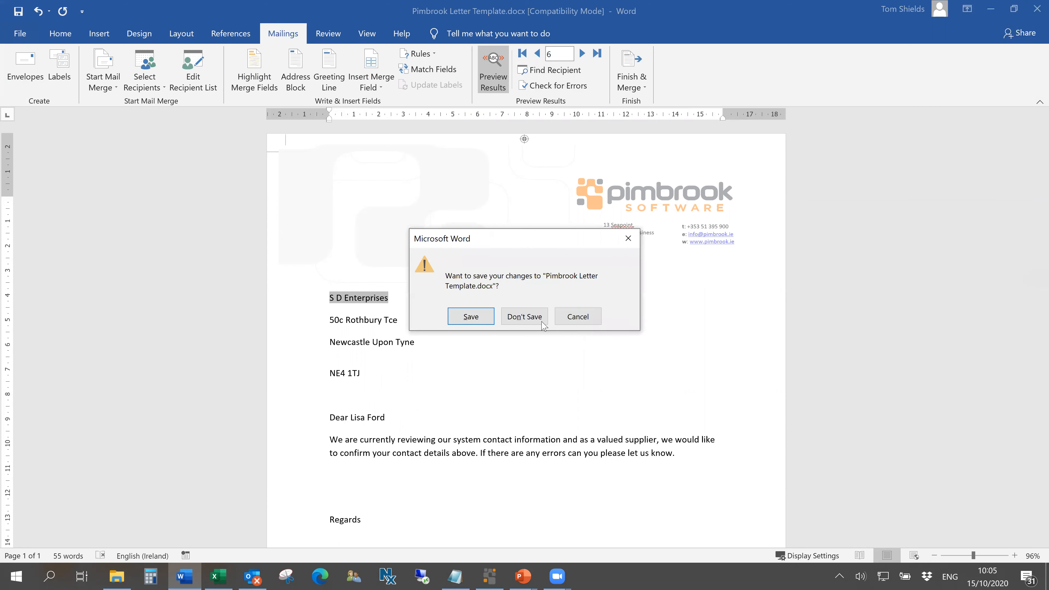
left_click(511, 321)
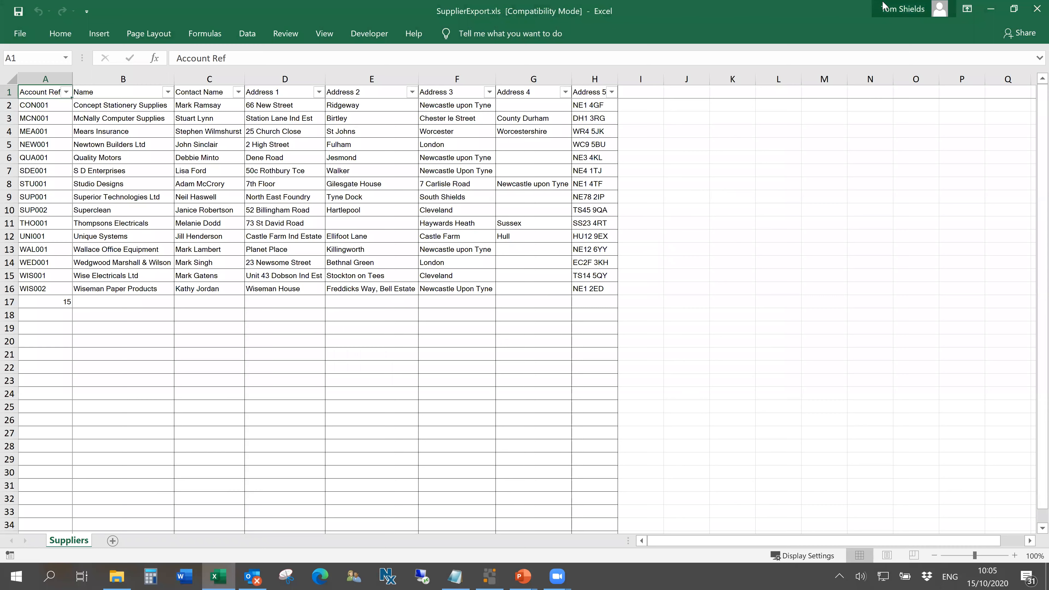
left_click(1036, 9)
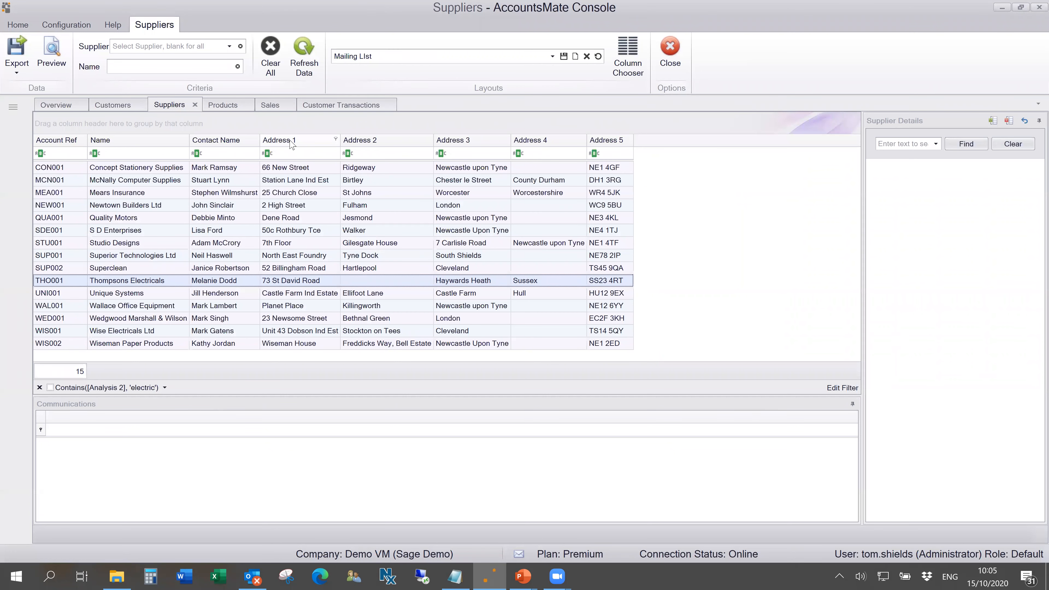
Return to the customer list in AccountsMate and display it in the Debt Collect layout
left_click(112, 107)
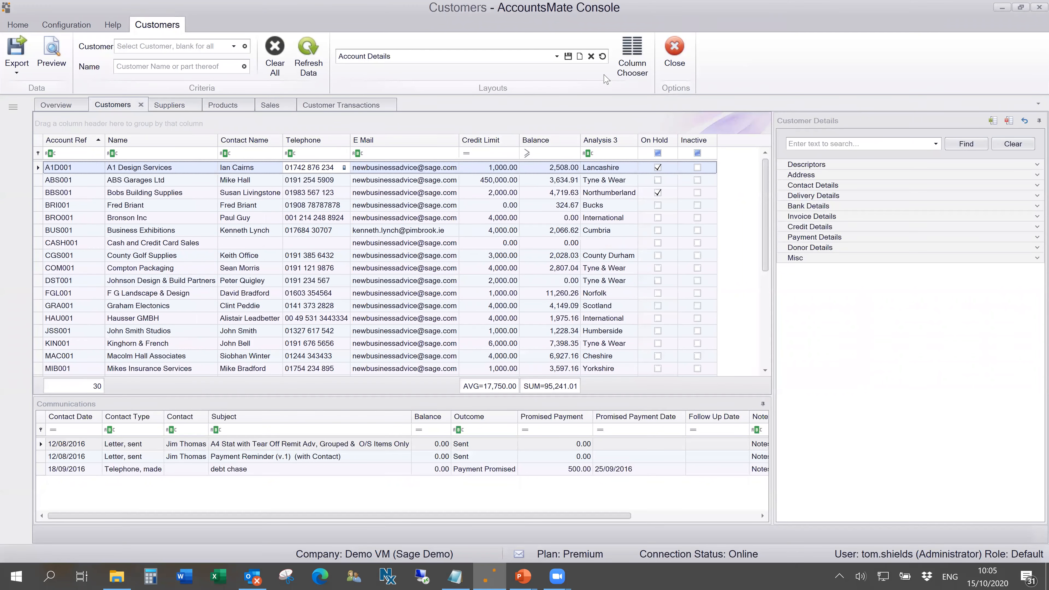
left_click(557, 57)
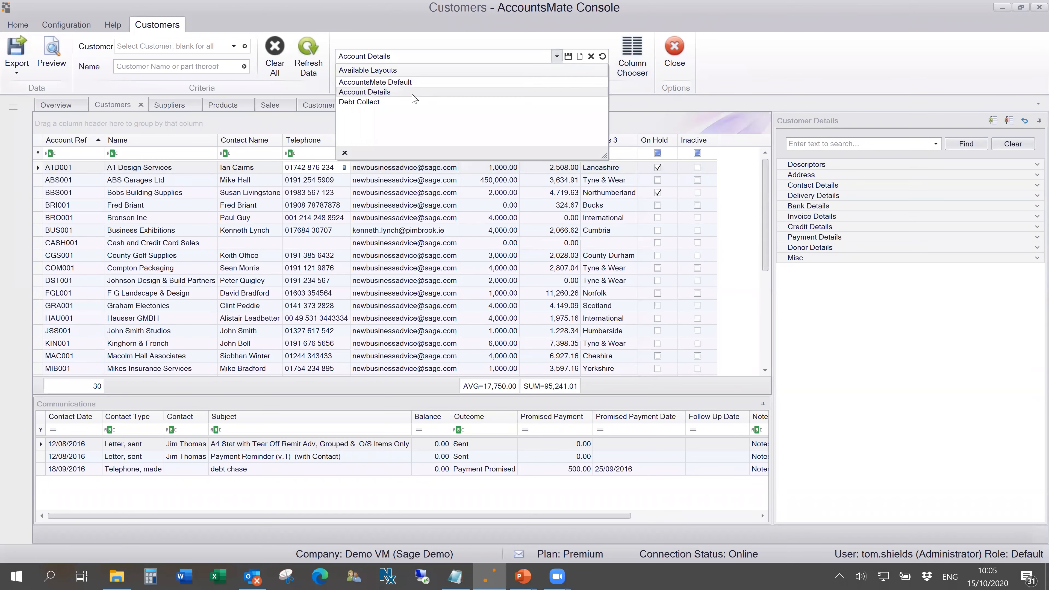
left_click(388, 102)
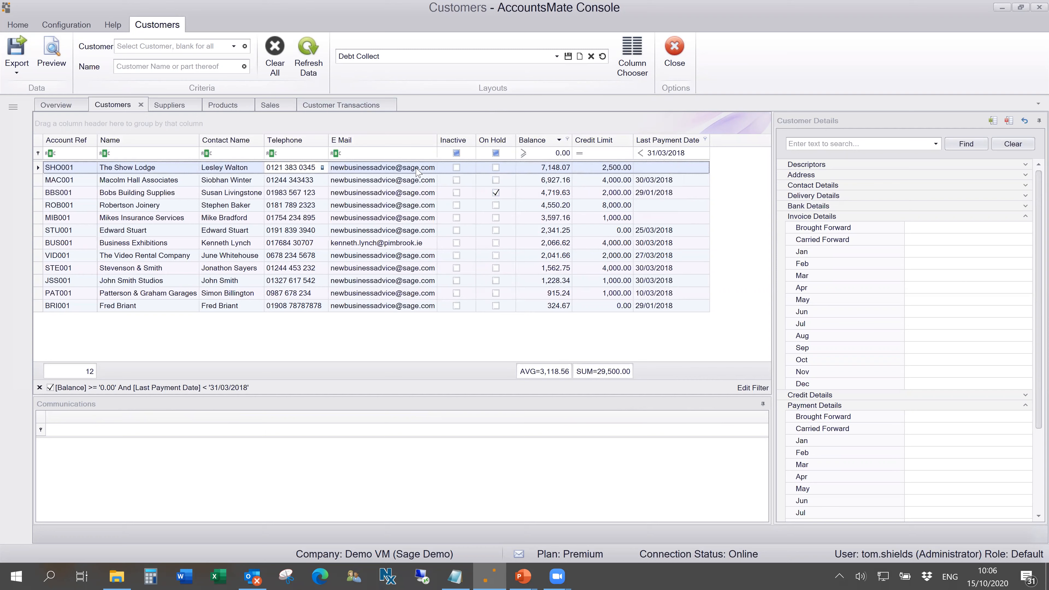
Review the invoice and payment details of The Show Lodge and drill down from its balance to the outstanding transactions
left_click(395, 169)
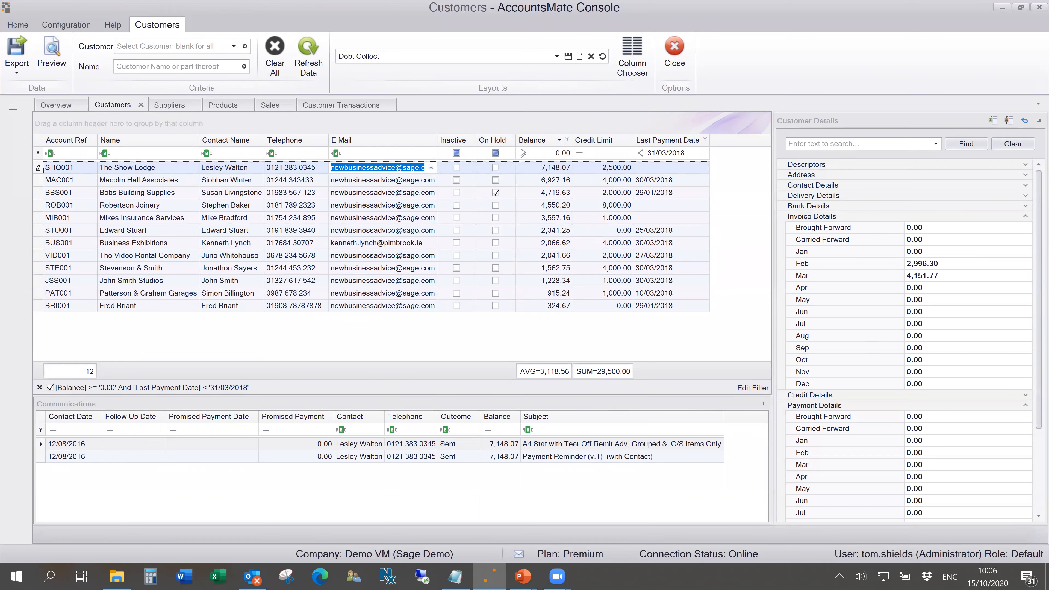
left_click_drag(1035, 254, 1034, 397)
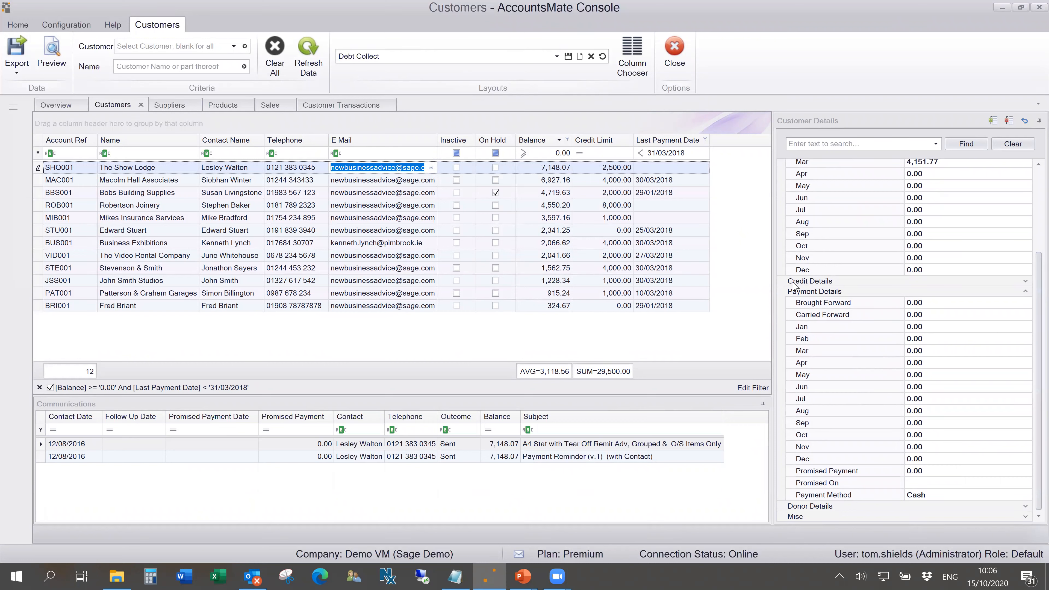
left_click(530, 170)
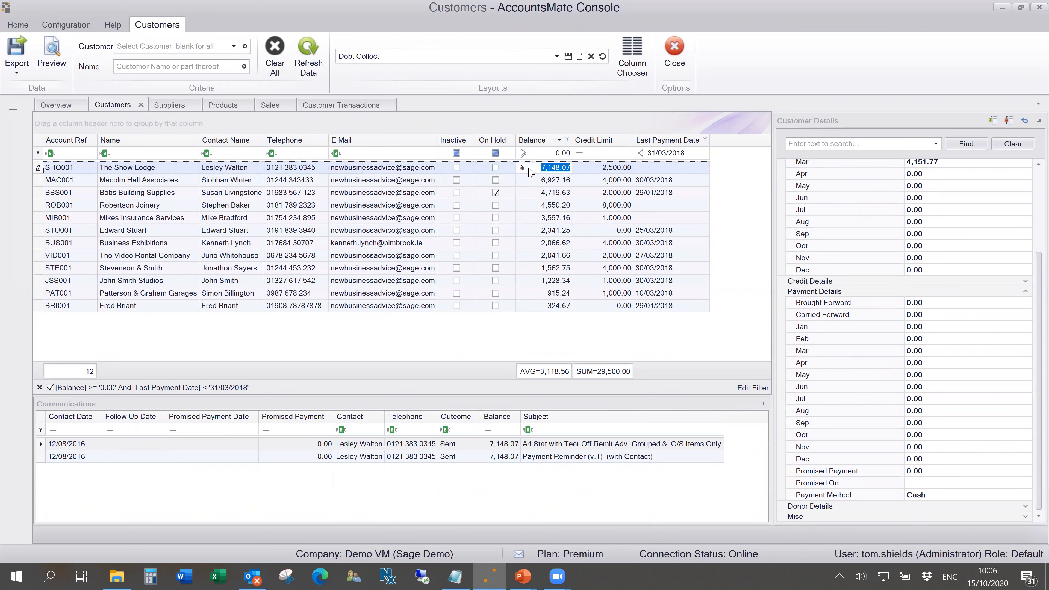
left_click(522, 168)
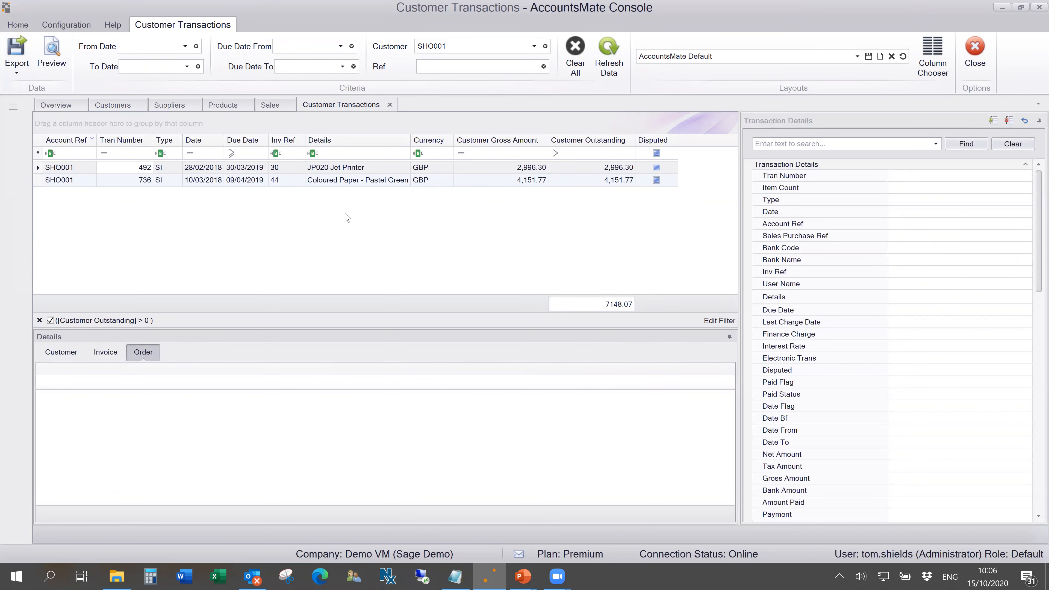
Examine the invoice lines and order lines behind The Show Lodge's JP020 Jet Printer transaction
left_click(203, 169)
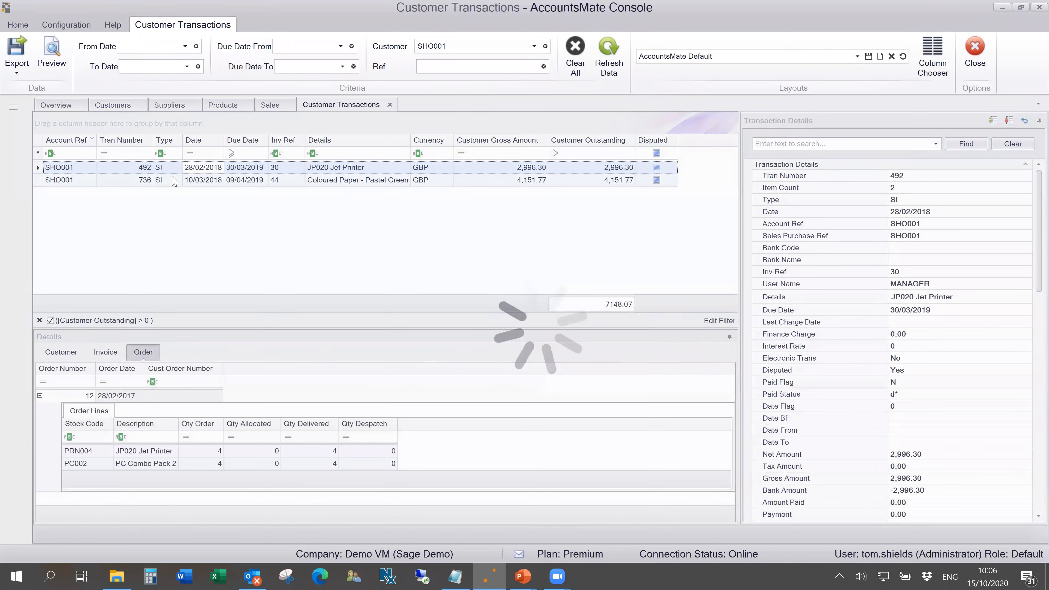
left_click(101, 354)
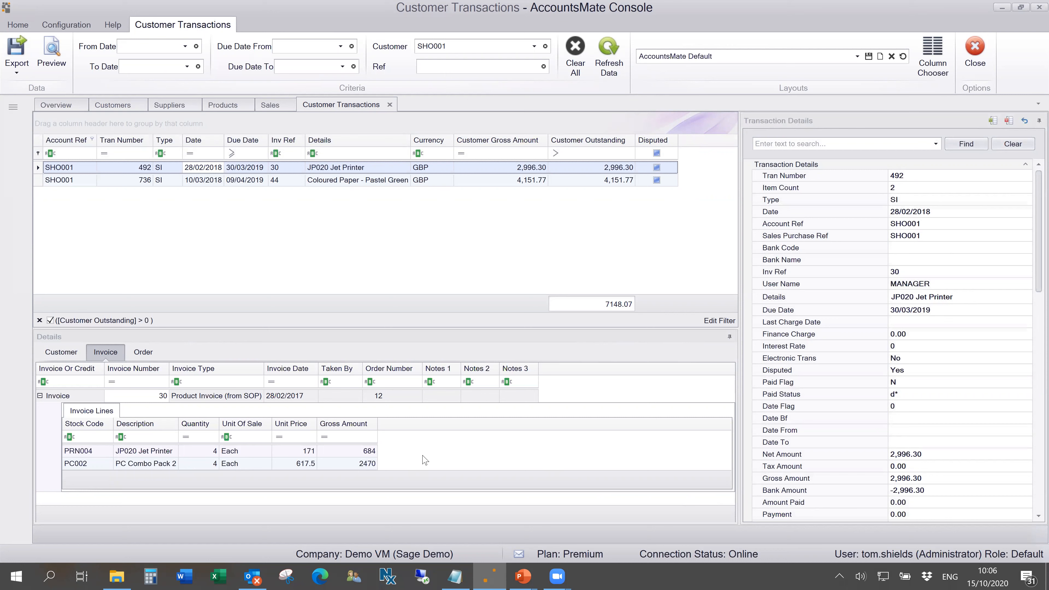
left_click(144, 354)
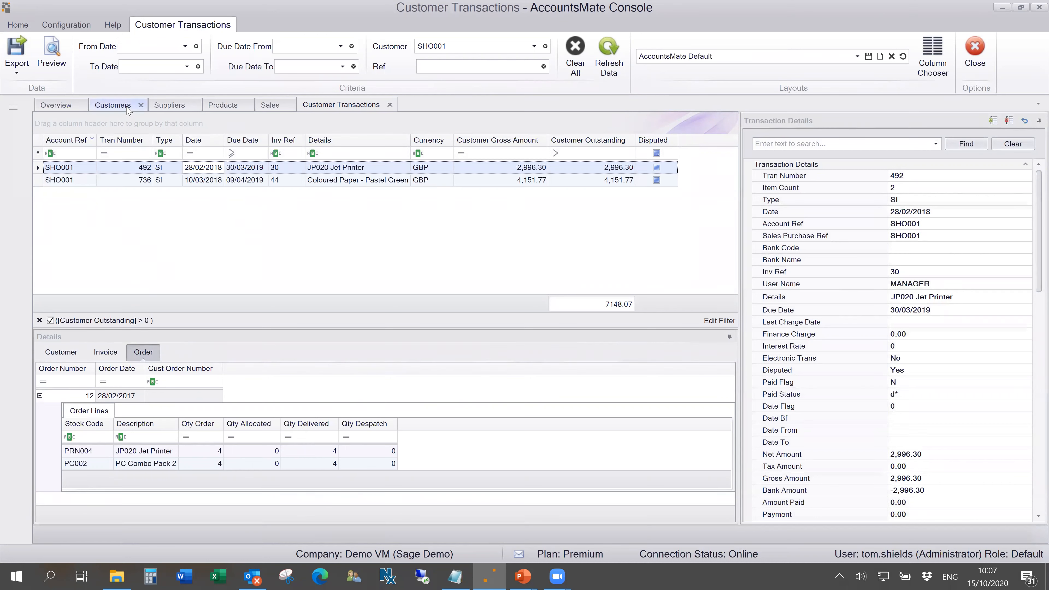
Preview the product price list for printing, check the formats available for e-mailing it, and close the preview
left_click(119, 109)
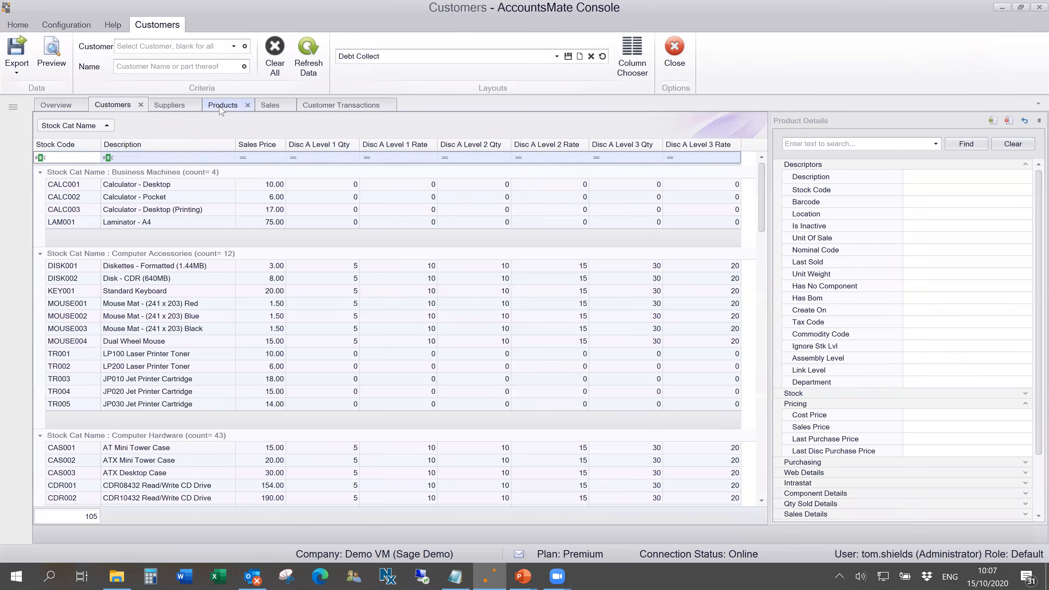
left_click(221, 110)
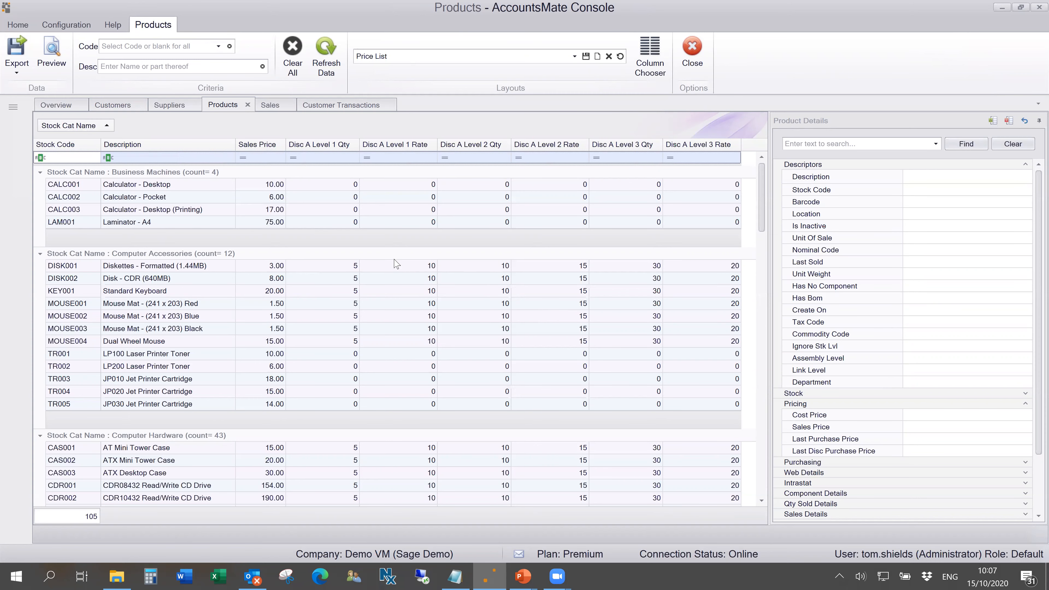
left_click(52, 58)
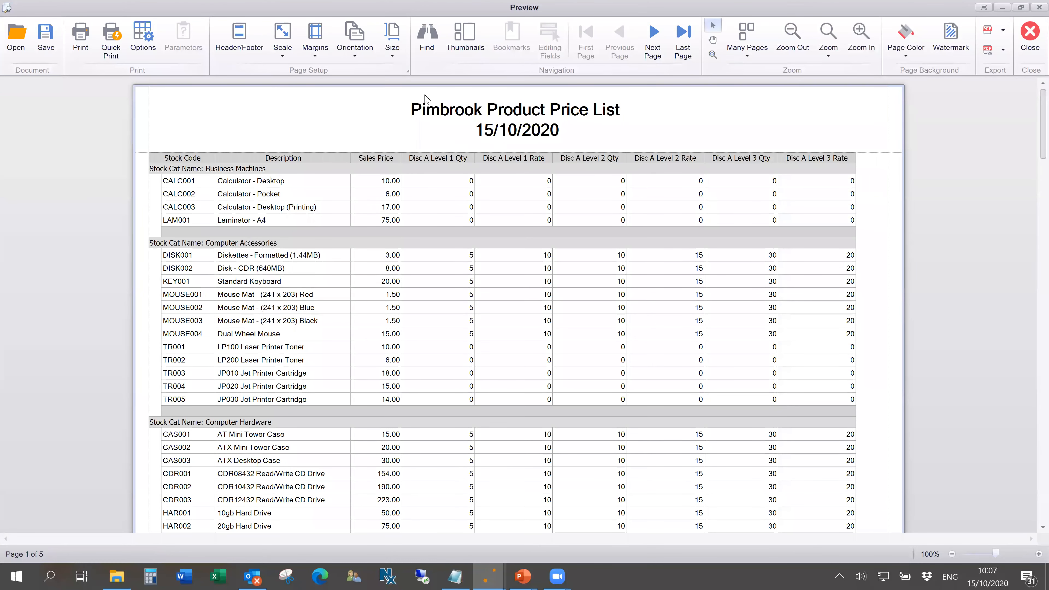
left_click(1003, 49)
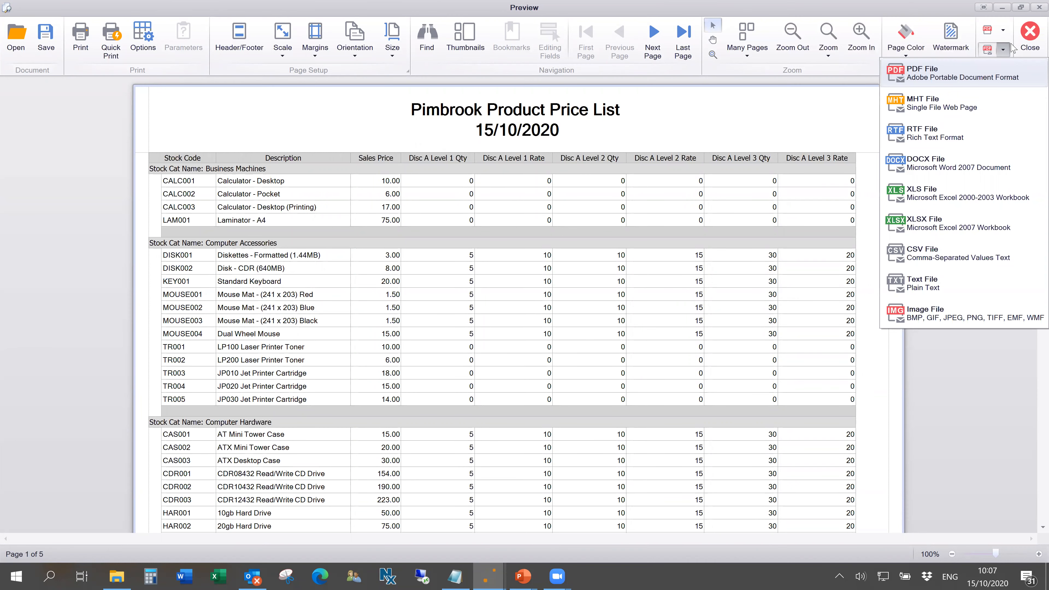
left_click(1026, 39)
left_click(1030, 58)
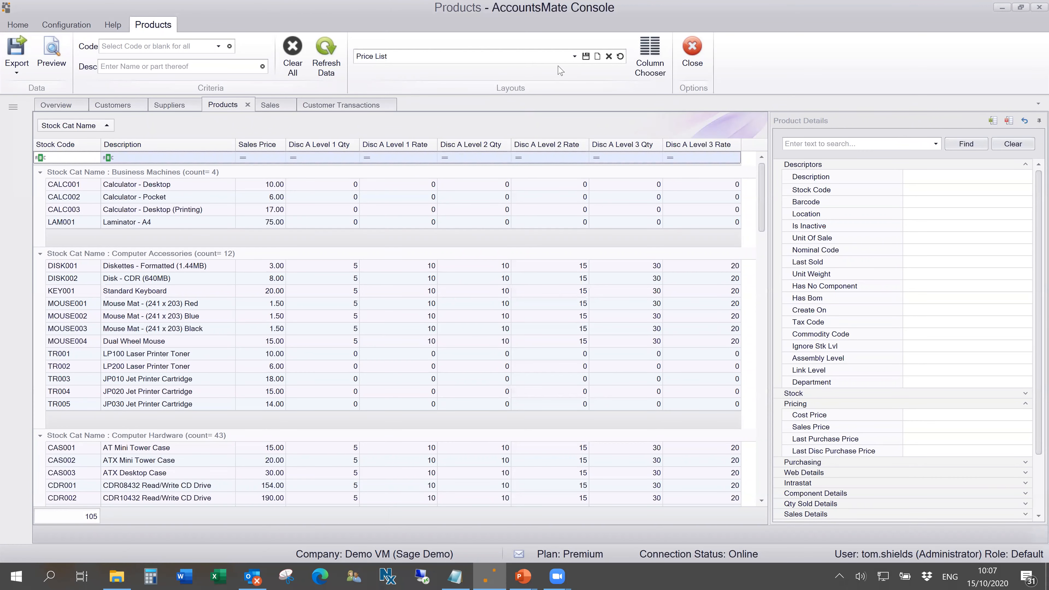
Switch the products to the Stock Details layout and look up stock code CAS001 with a temporary filter
left_click(574, 56)
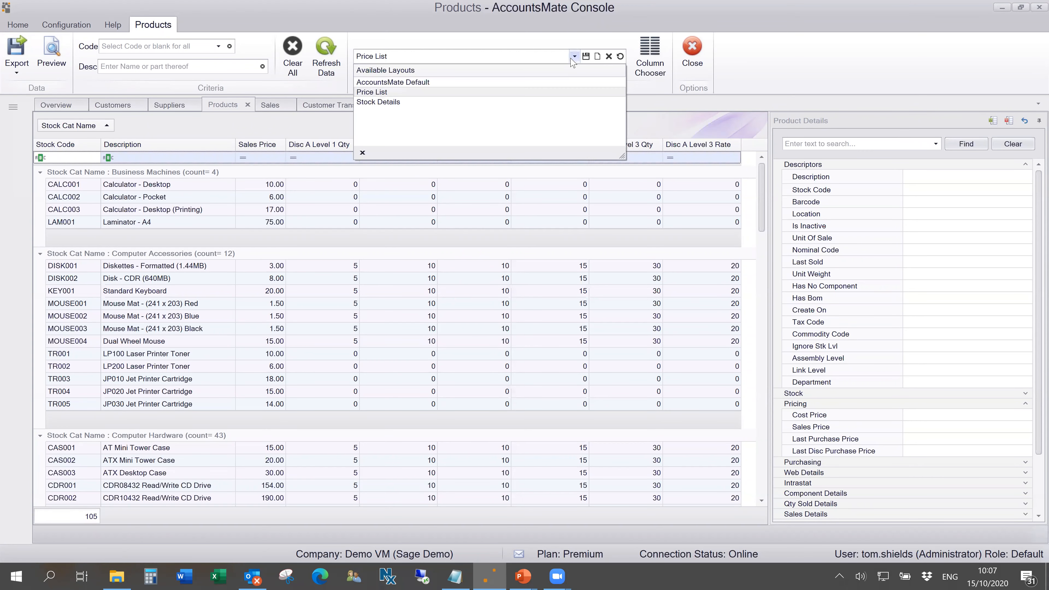
left_click(425, 101)
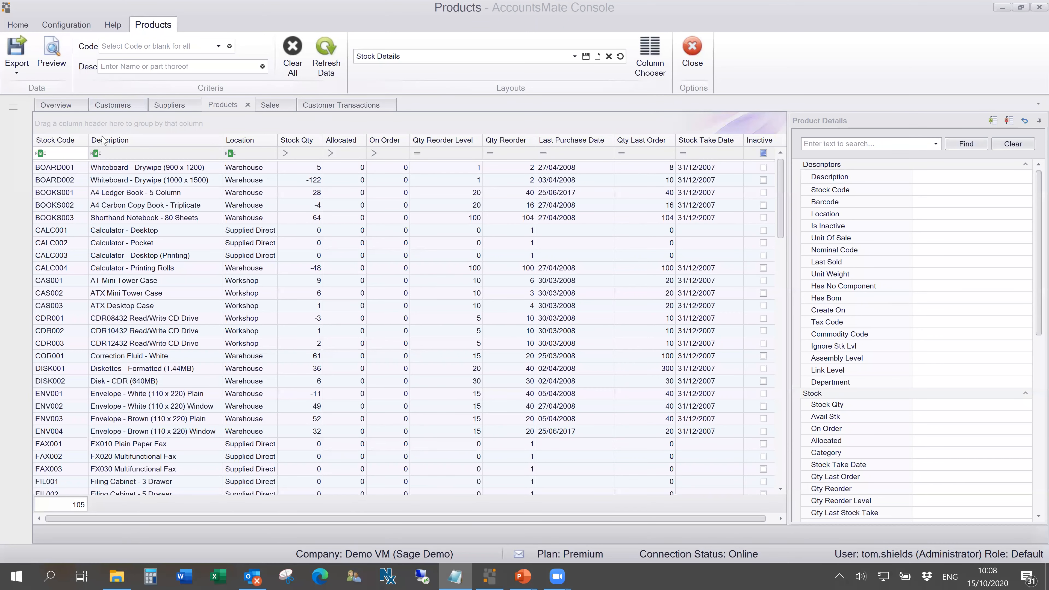
left_click(62, 154)
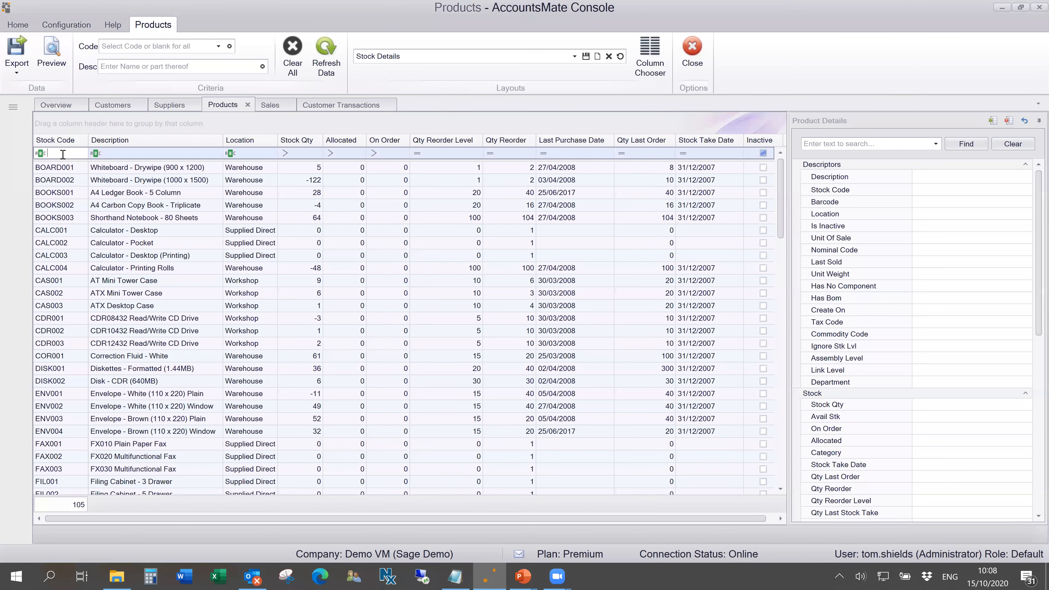
type("CAS001")
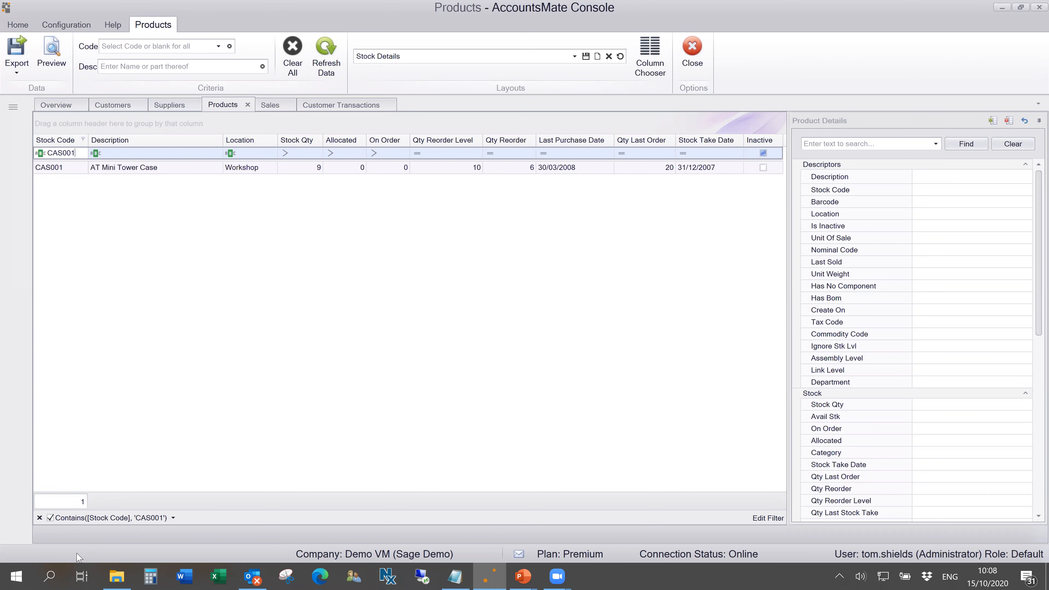
left_click(39, 518)
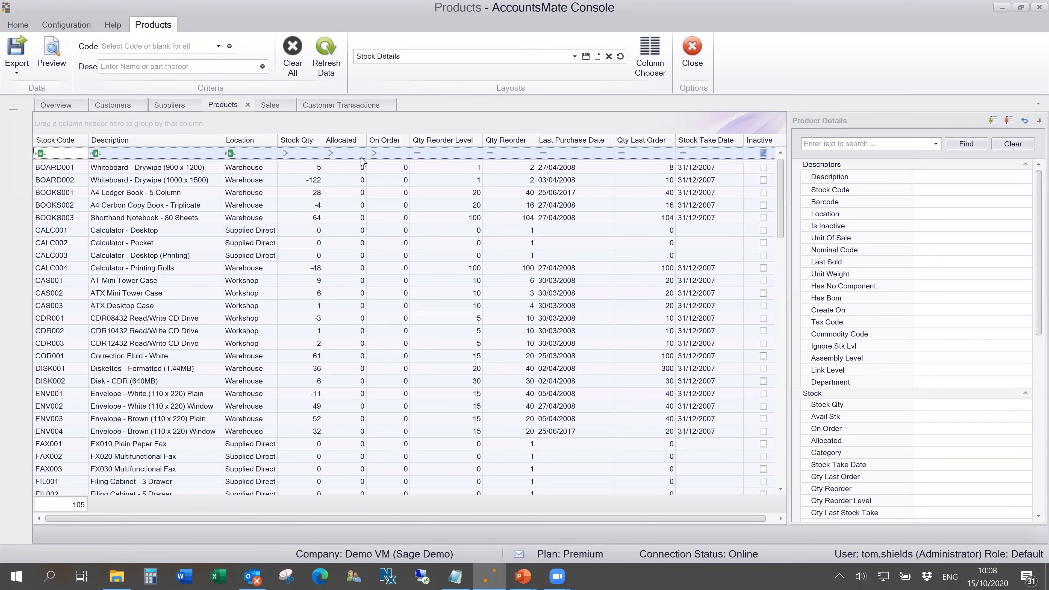
Open the Sales analysis in the Total Sales layout and check its print preview
left_click(275, 106)
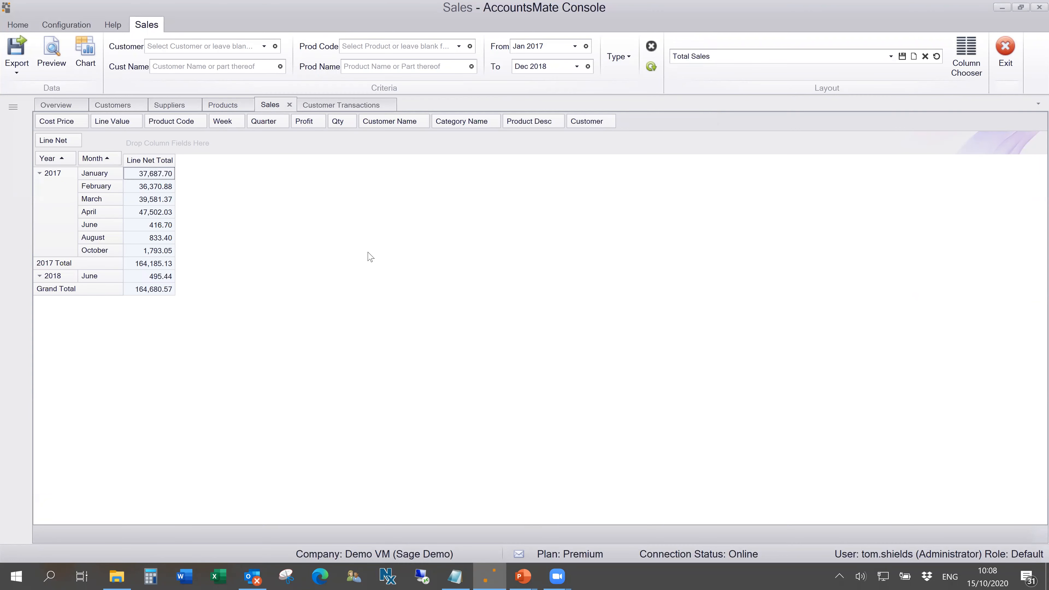
left_click(13, 108)
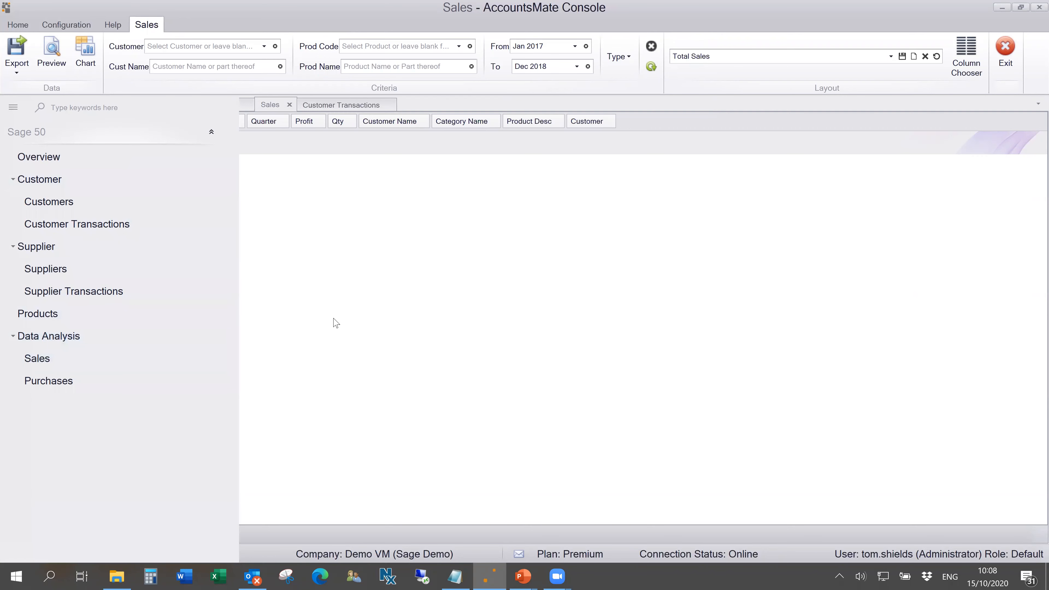
left_click(336, 323)
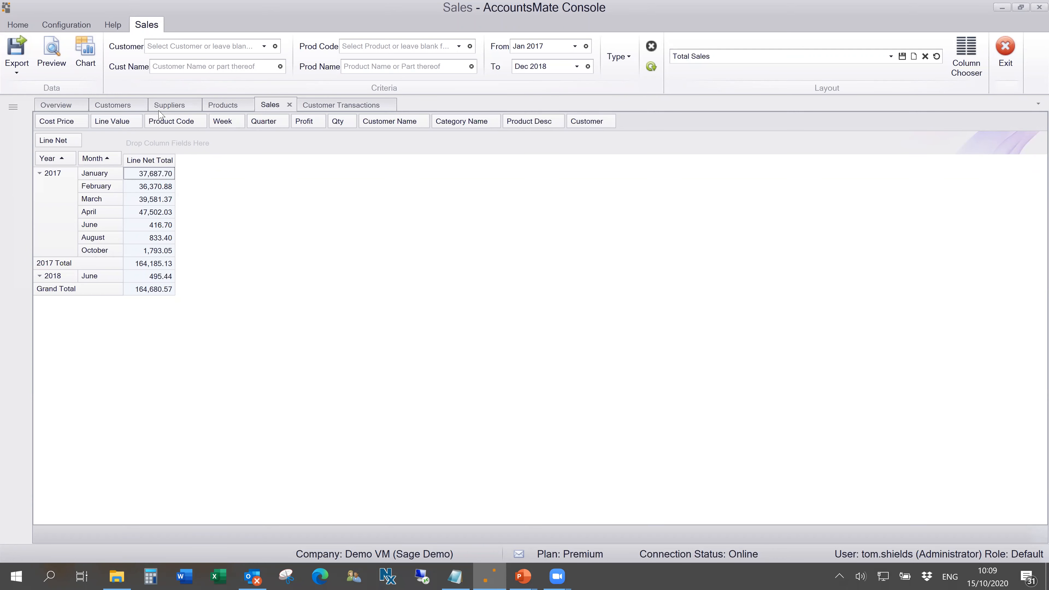
left_click(52, 58)
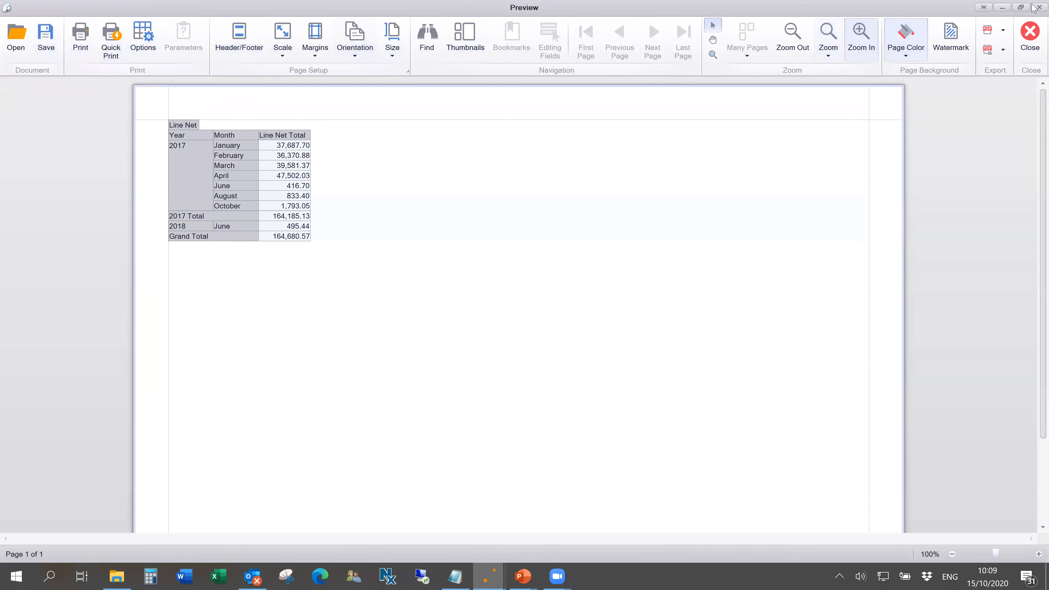
left_click(1029, 34)
View the monthly sales totals as a 3-D pie chart and close the chart
left_click(90, 56)
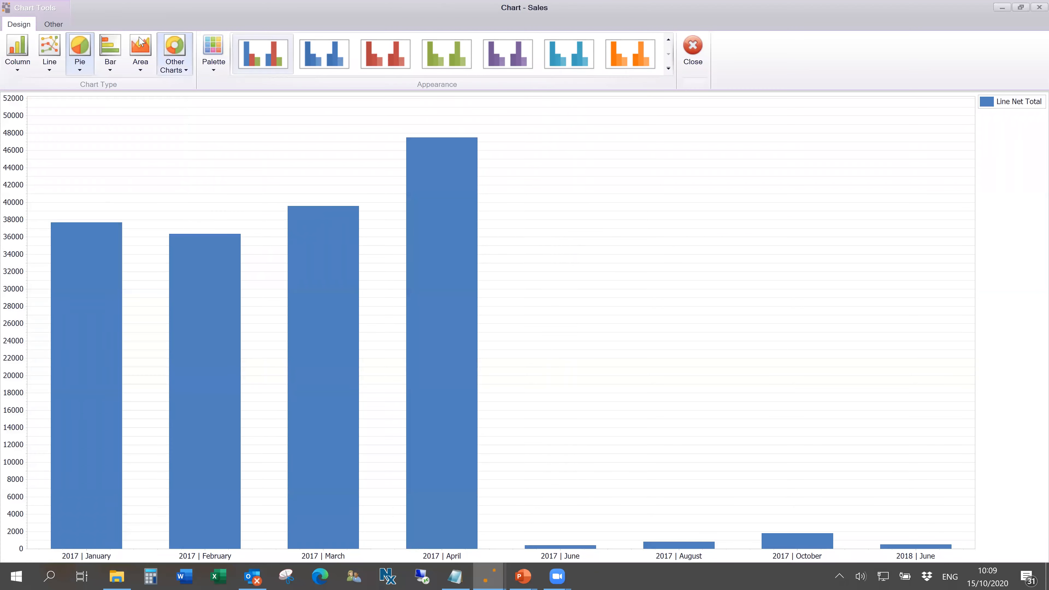
left_click(80, 62)
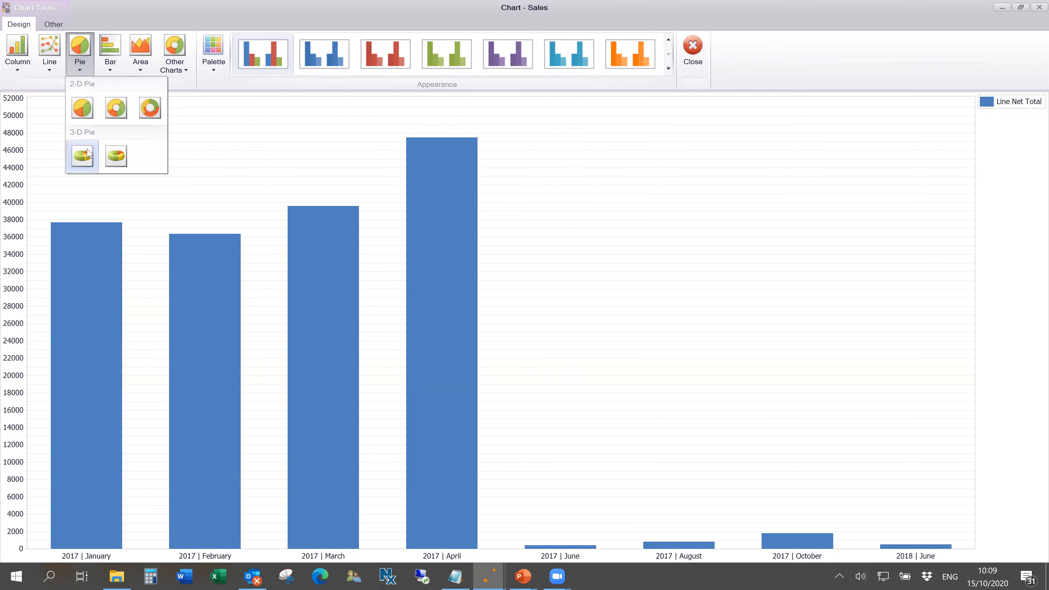
left_click(82, 156)
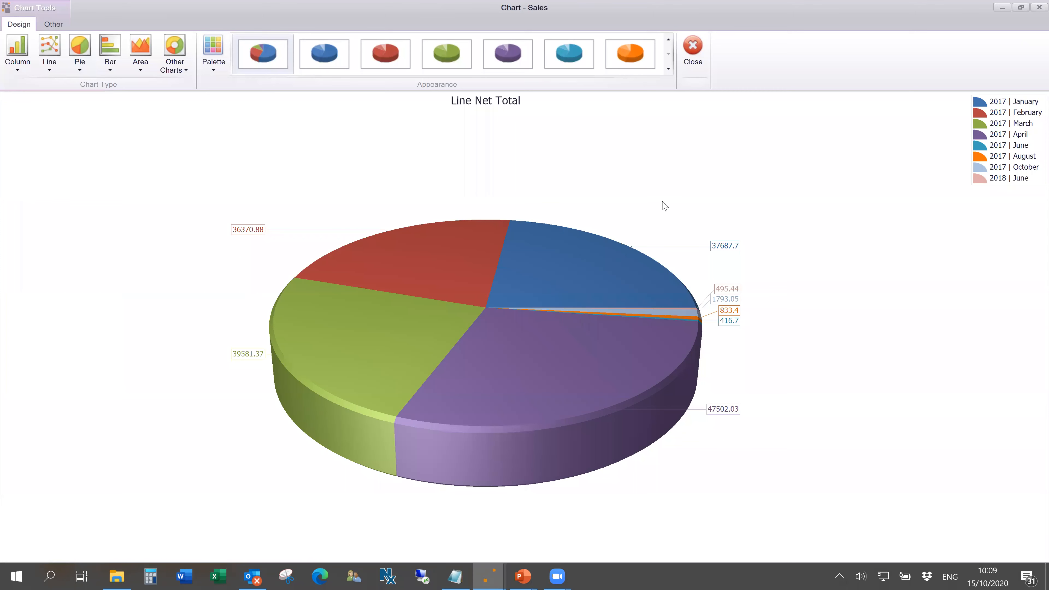
left_click(692, 52)
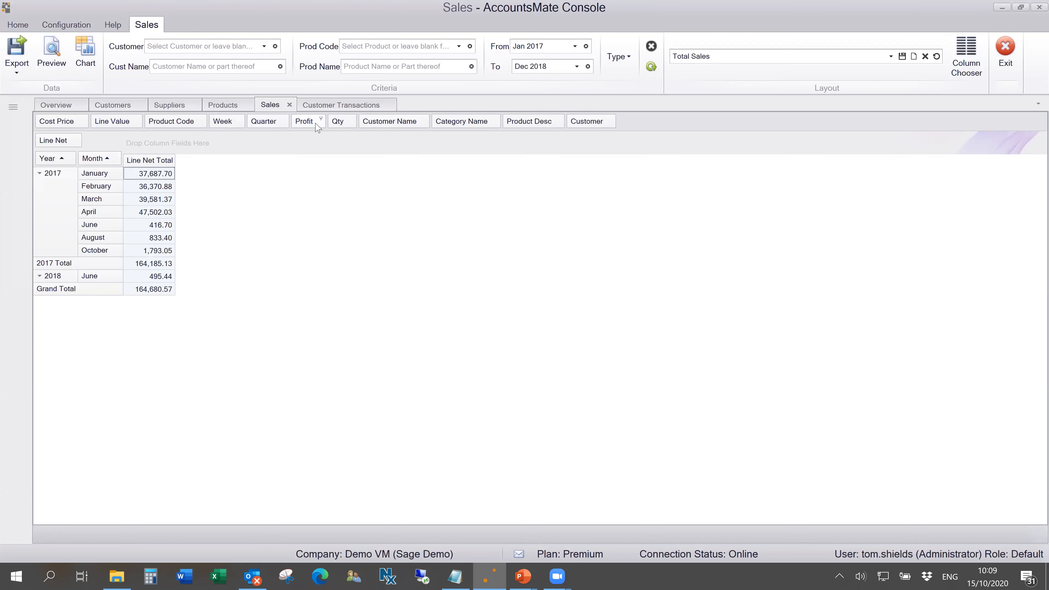
Add the Qty field to the sales analysis data beside Line Net
left_click_drag(341, 123, 98, 141)
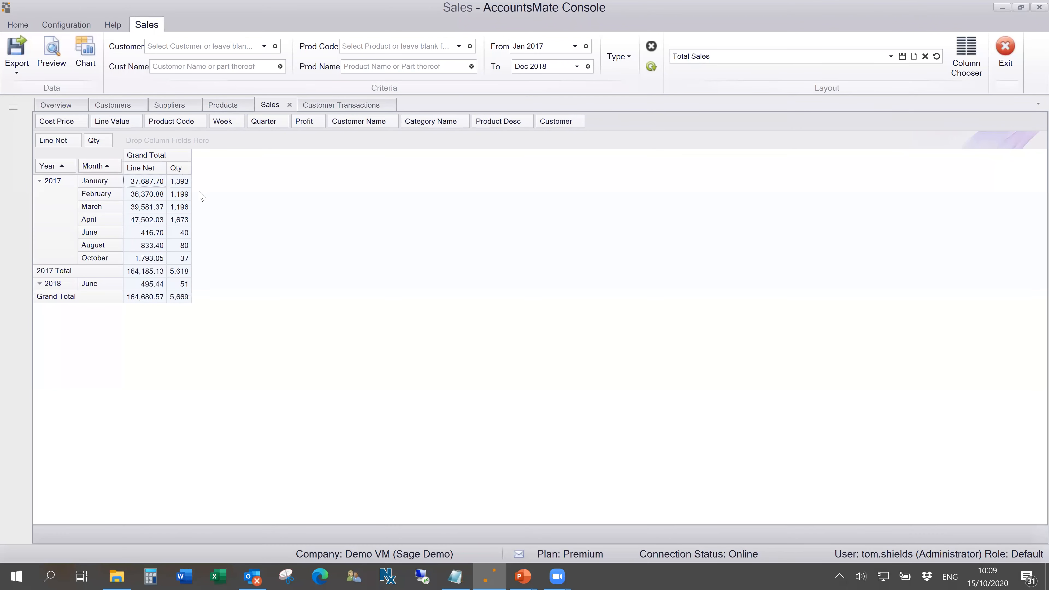
Add the Profit field beside Qty in the Total Sales analysis and switch to the Customer Sales layout
left_click_drag(302, 126, 120, 148)
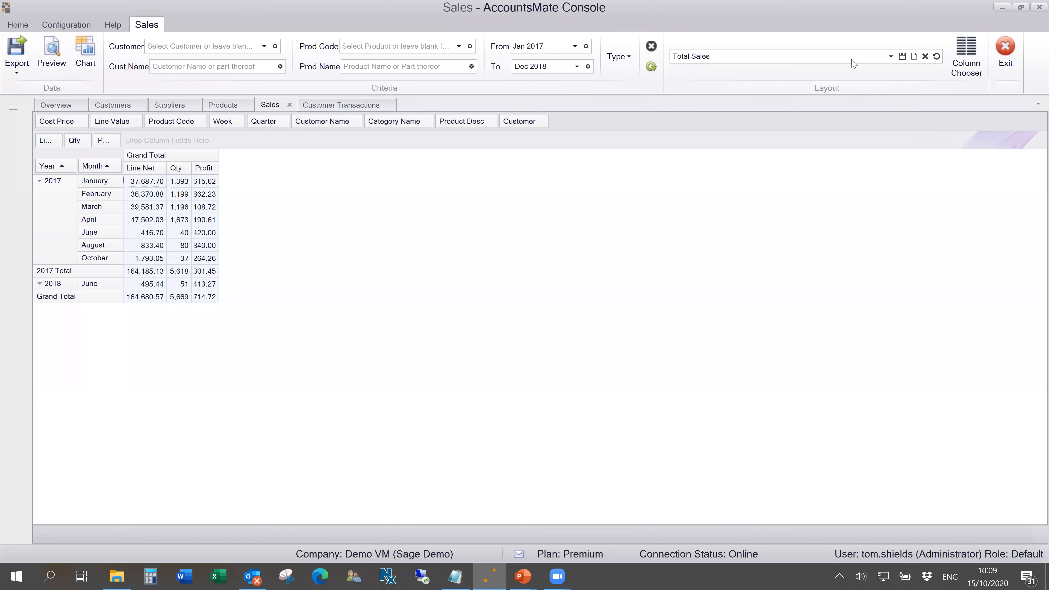
left_click(888, 58)
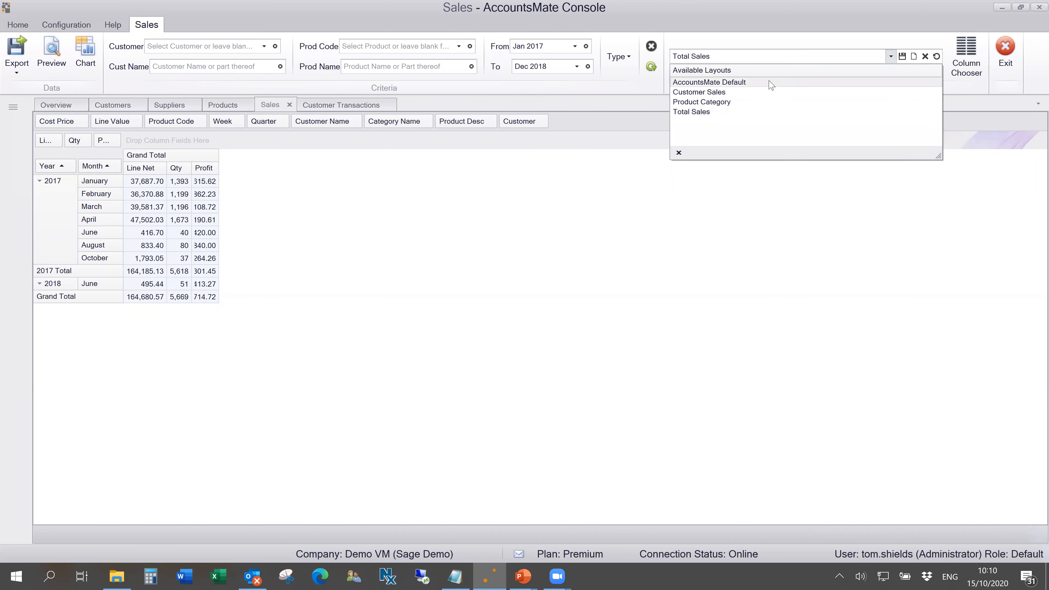
left_click(741, 94)
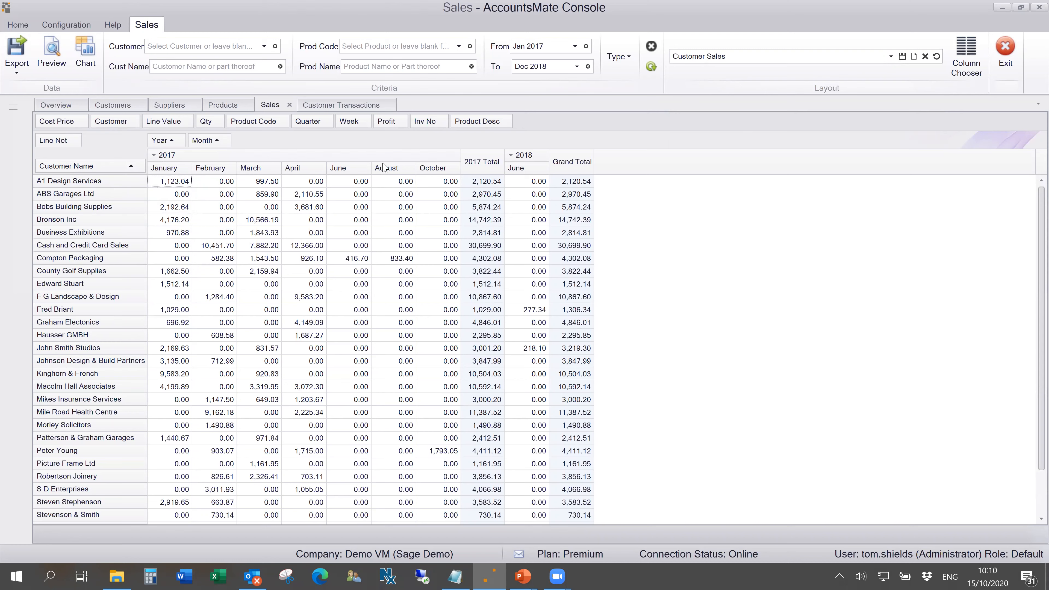
Collapse and re-expand the 2017 and 2018 year columns of the customer sales analysis
left_click(154, 156)
left_click(198, 155)
left_click(154, 156)
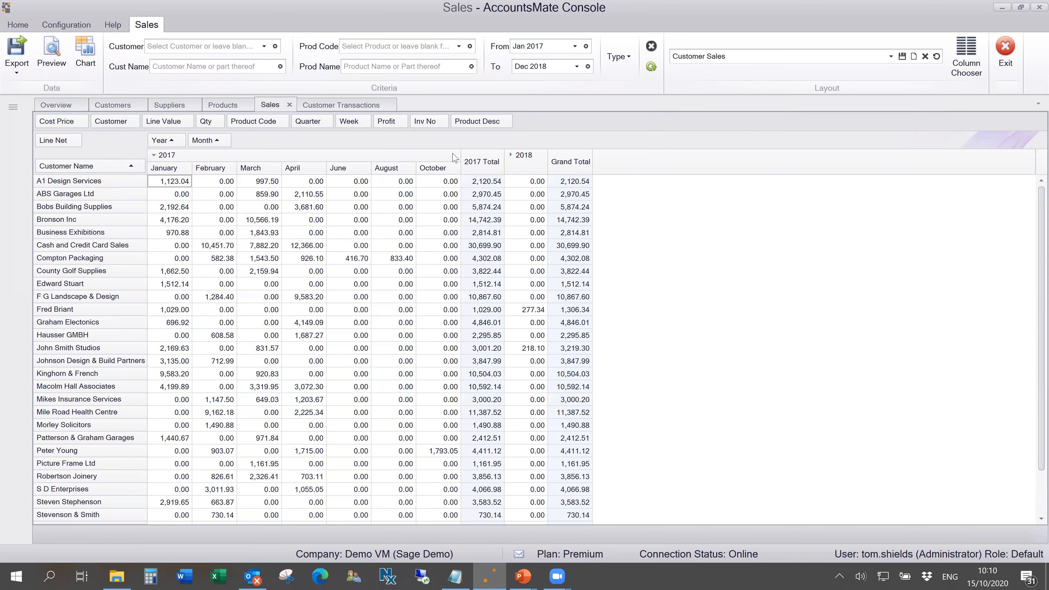
left_click(511, 156)
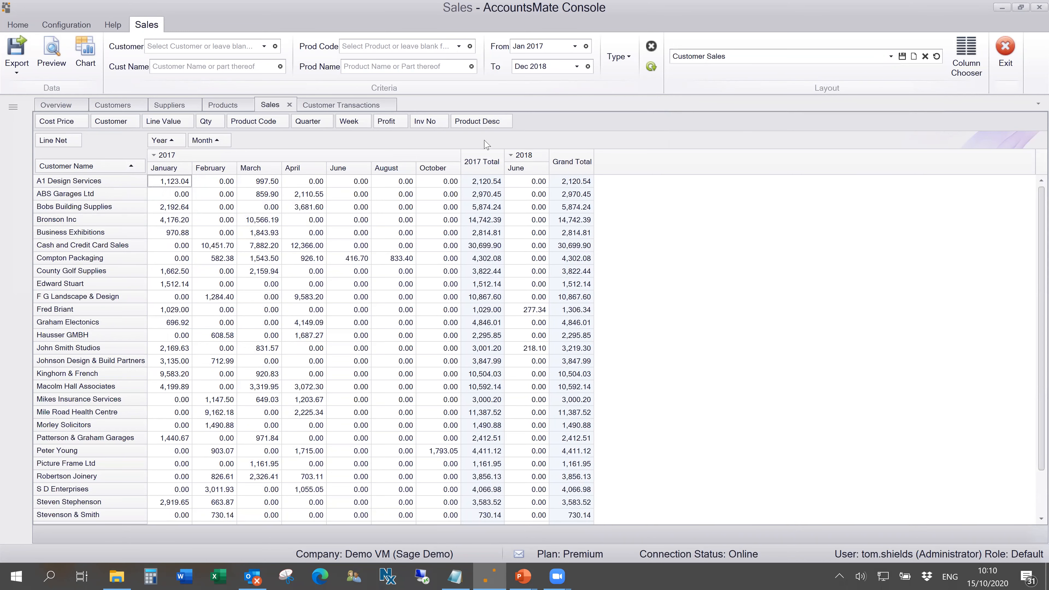
Add Quarter between the Year and Month column fields and Product Desc as a row field after Customer Name
left_click_drag(312, 124, 197, 147)
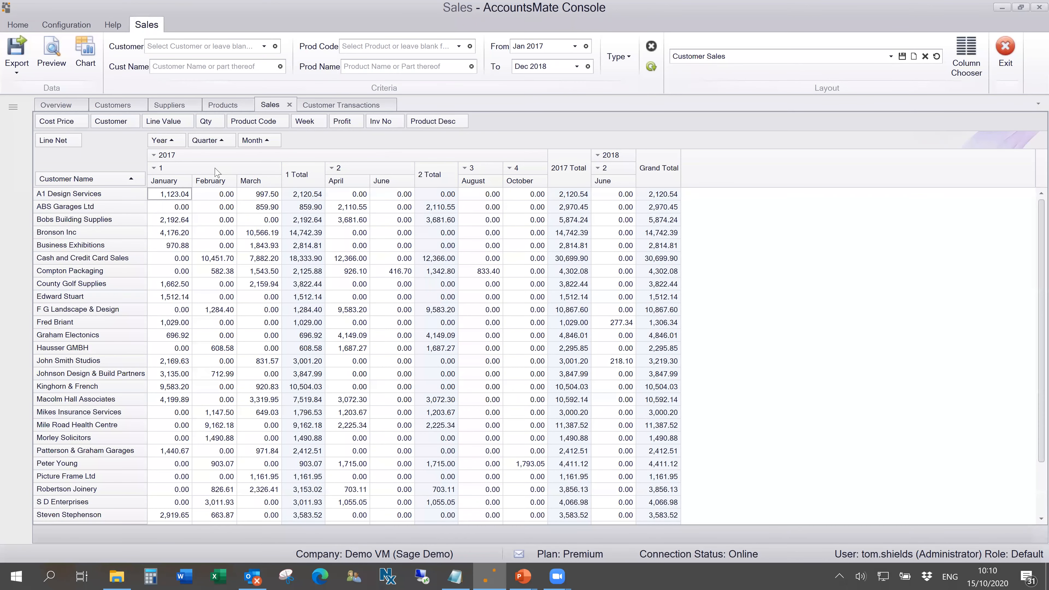
mouse_move(210, 121)
left_mouse_down()
mouse_move(114, 142)
mouse_move(222, 123)
mouse_move(208, 121)
left_mouse_up()
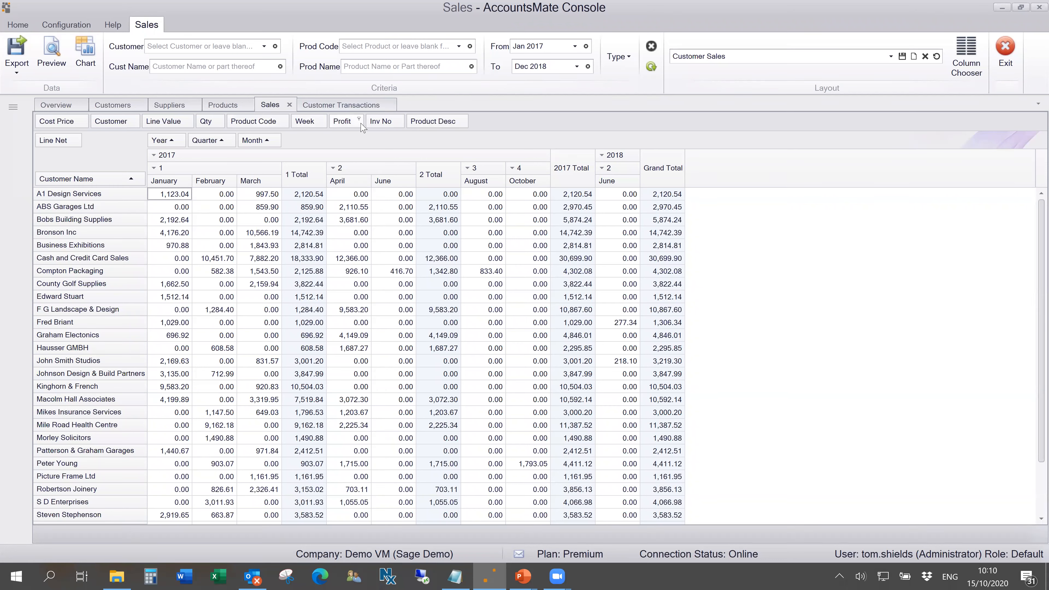
left_click_drag(430, 122, 149, 187)
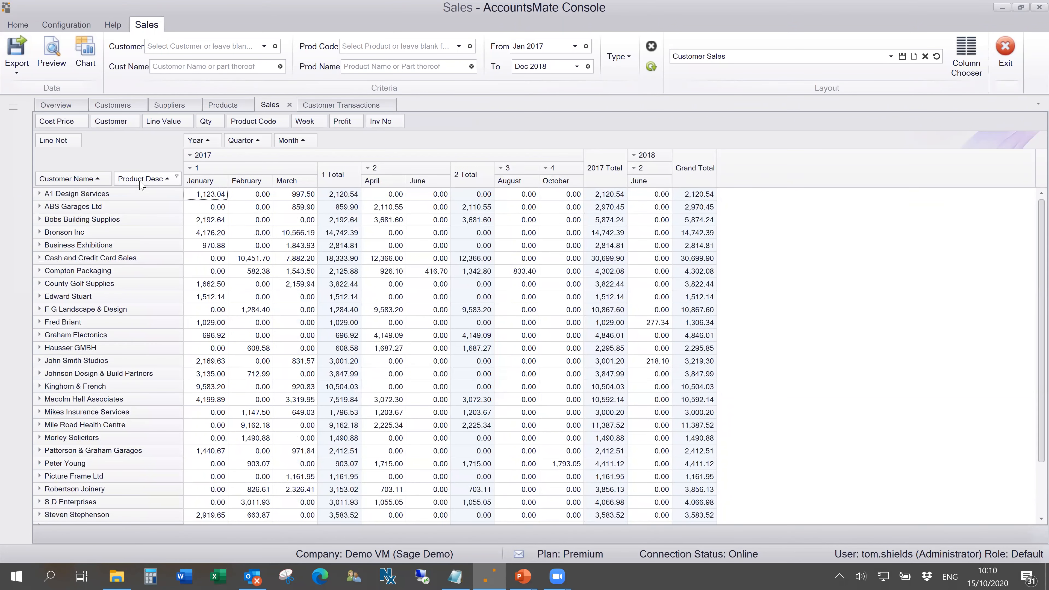
Expand A1 Design Services to its products and best-fit the Product Desc column width
left_click(38, 194)
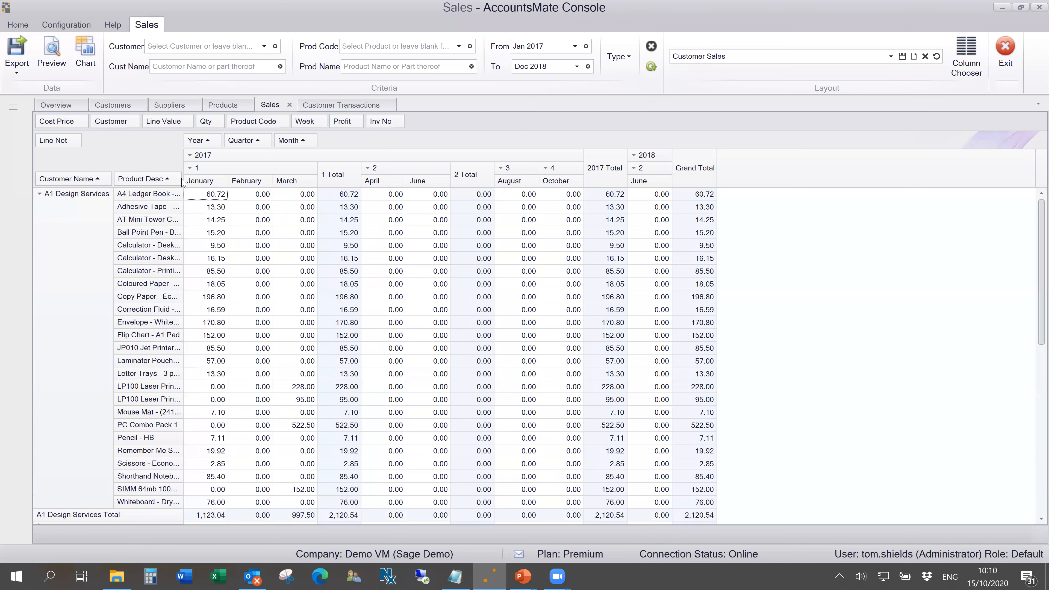
right_click(144, 181)
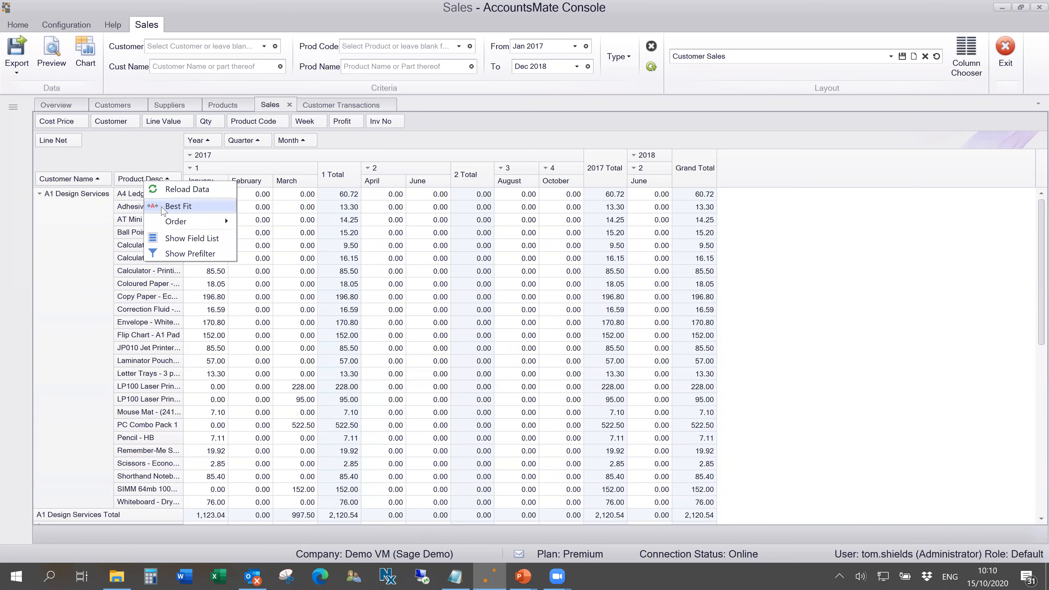
left_click(173, 206)
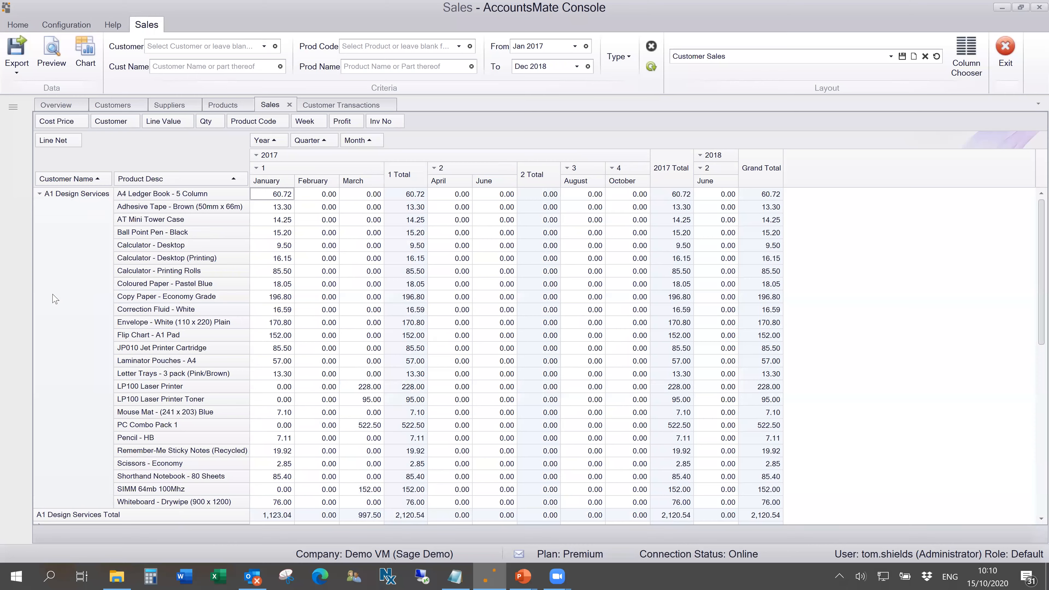
Expand all customers in the sales analysis down to their individual products
scroll(55, 299, "down", 2)
scroll(54, 299, "down", 2)
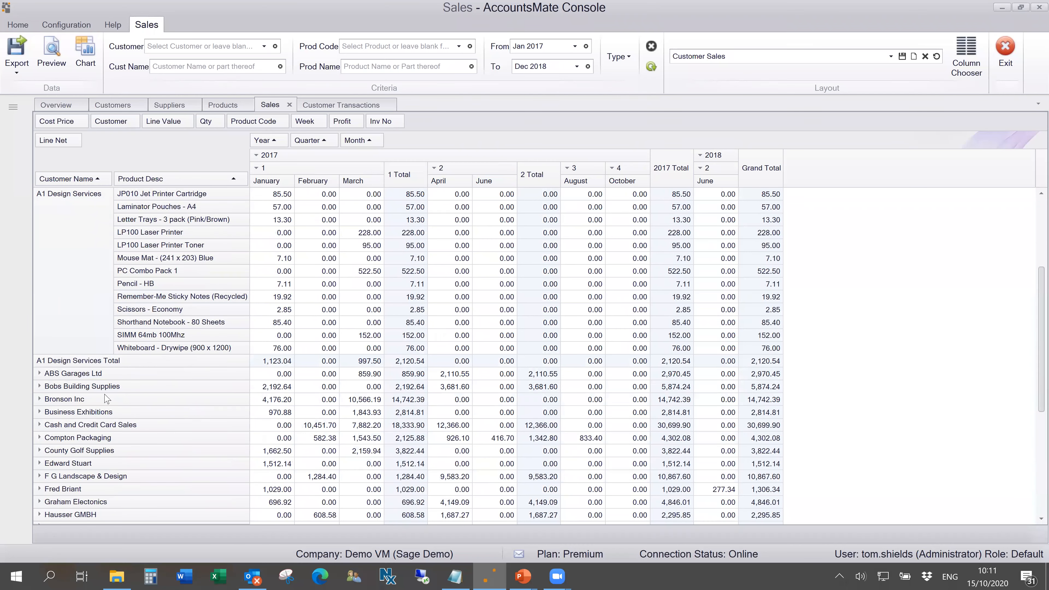
right_click(82, 196)
left_click(121, 235)
right_click(79, 199)
left_click(121, 228)
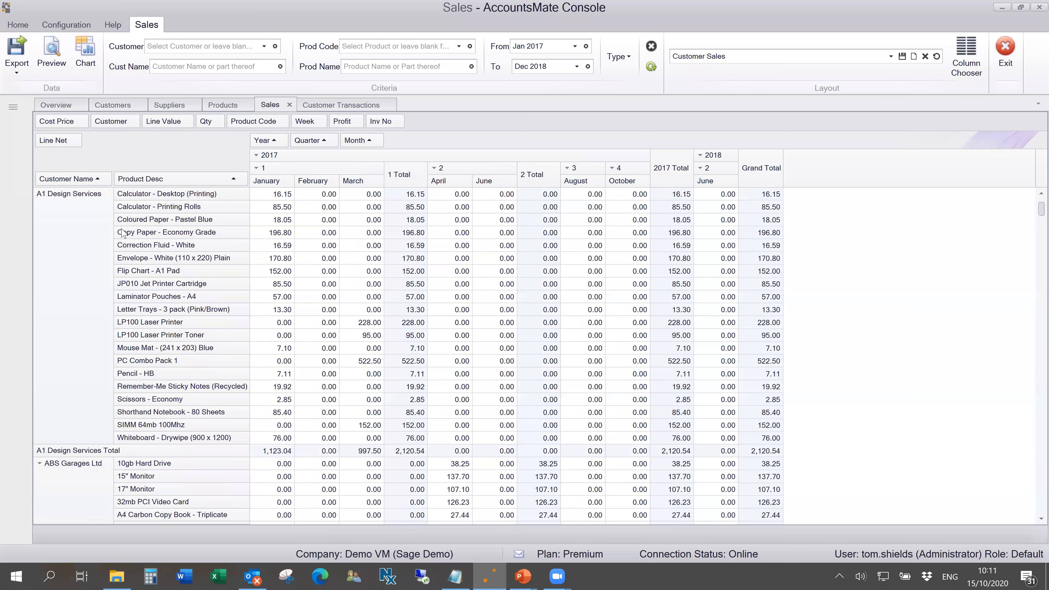
Check the print preview of the expanded customer sales analysis and close it
left_click(52, 66)
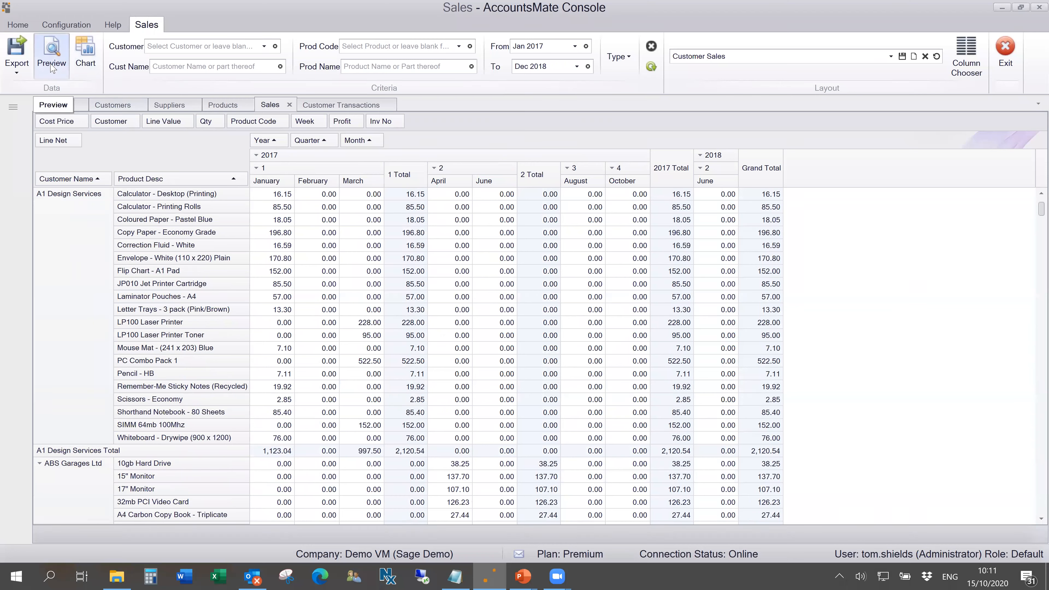
left_click(52, 66)
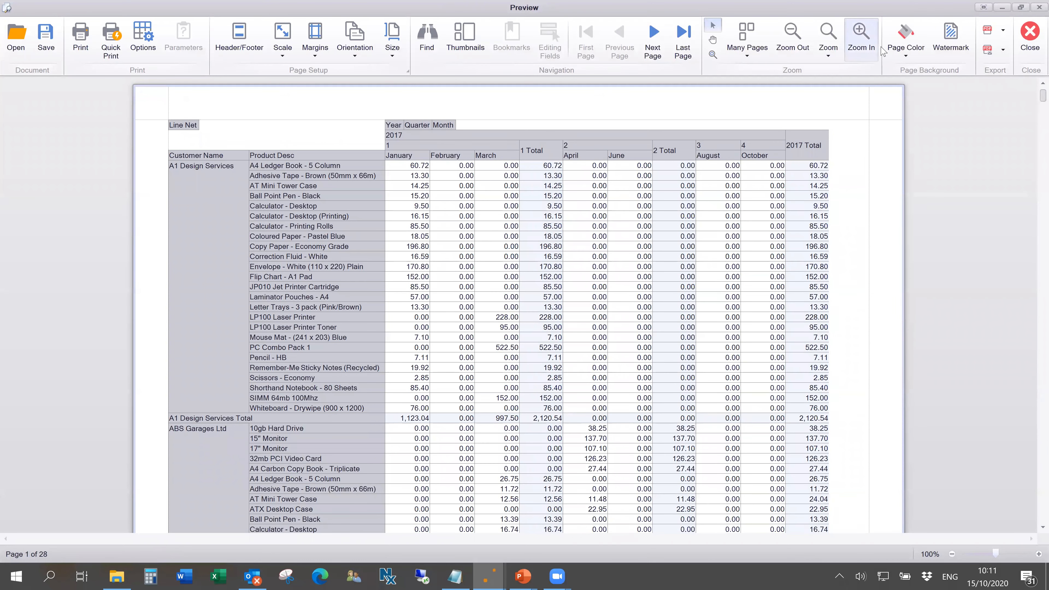
left_click(1029, 41)
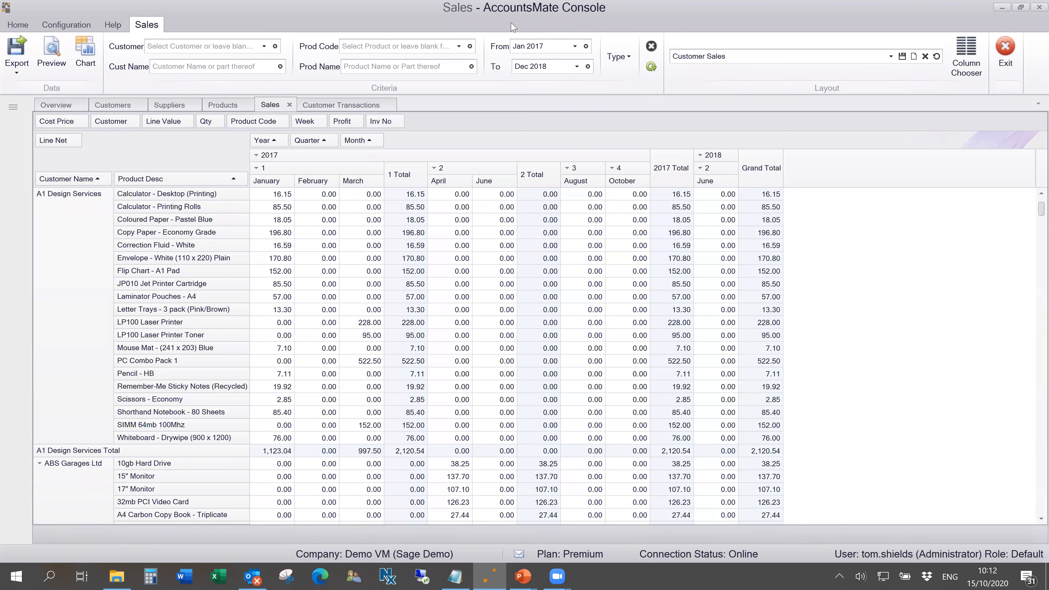
Open the customer sales print preview again and look over the Sage 50 modules available for navigation
left_click(13, 107)
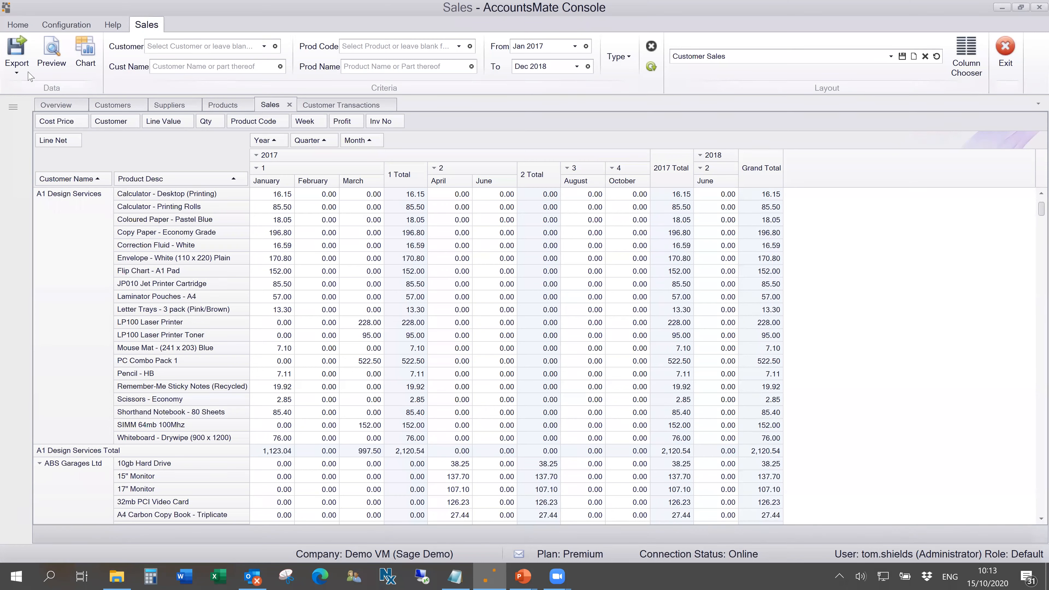
left_click(52, 54)
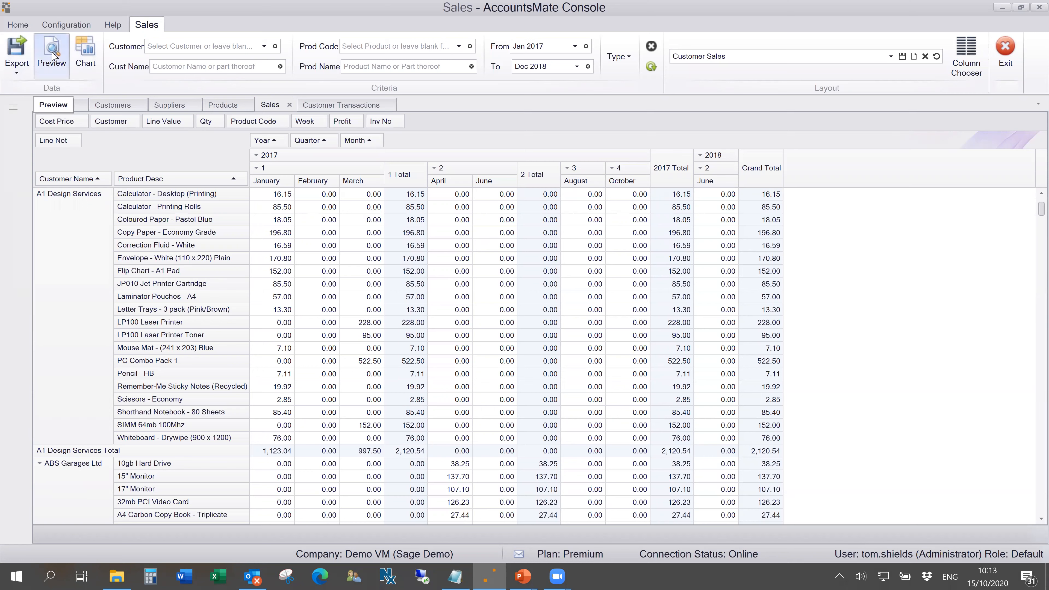
left_click(13, 107)
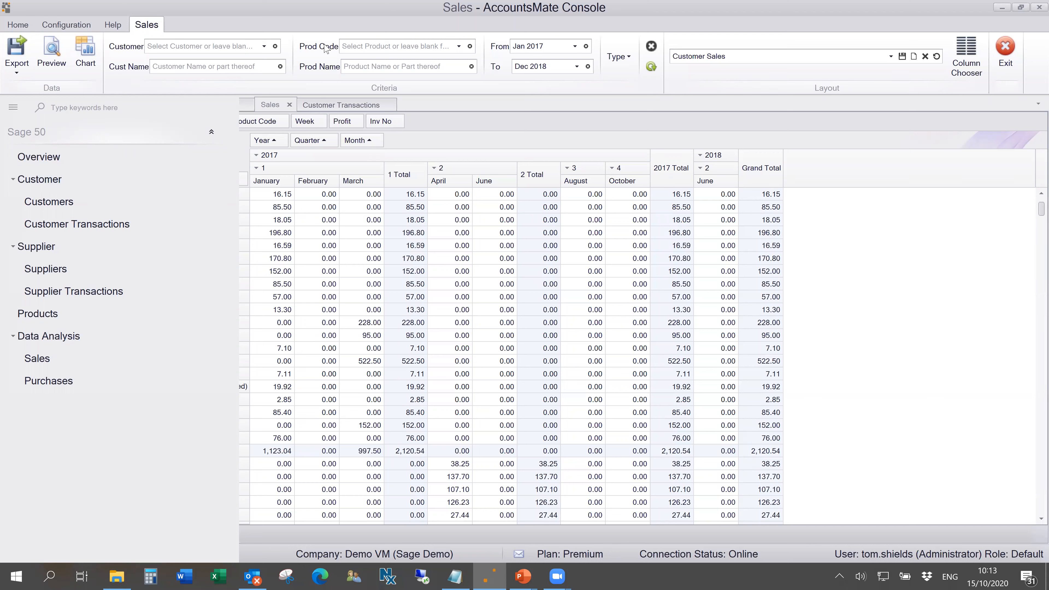
left_click(905, 268)
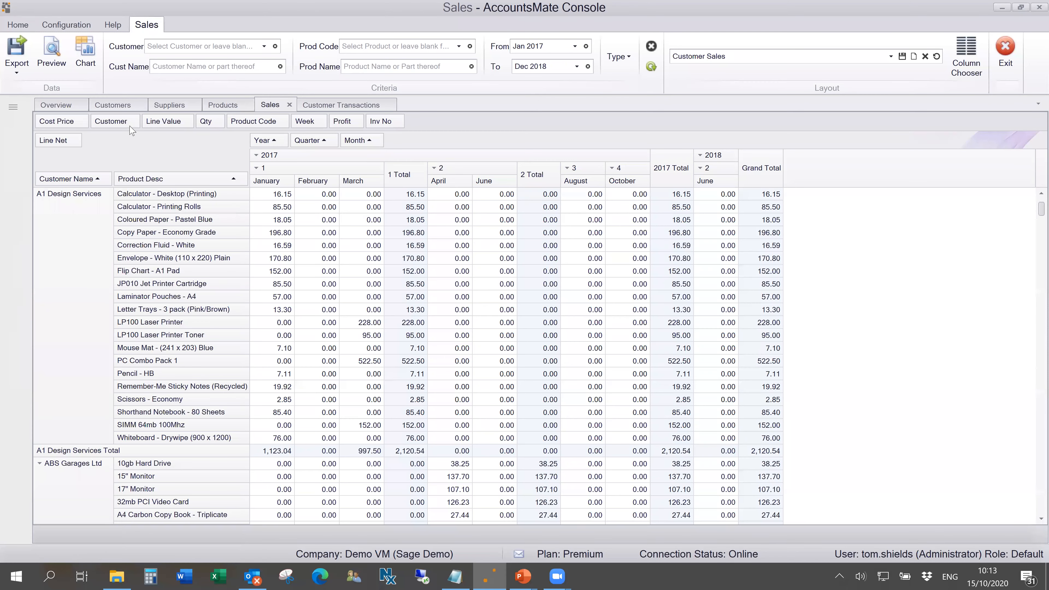
Refresh the customers in the Debt Collect layout and view the details and communications of Macolm Hall Associates
left_click(113, 102)
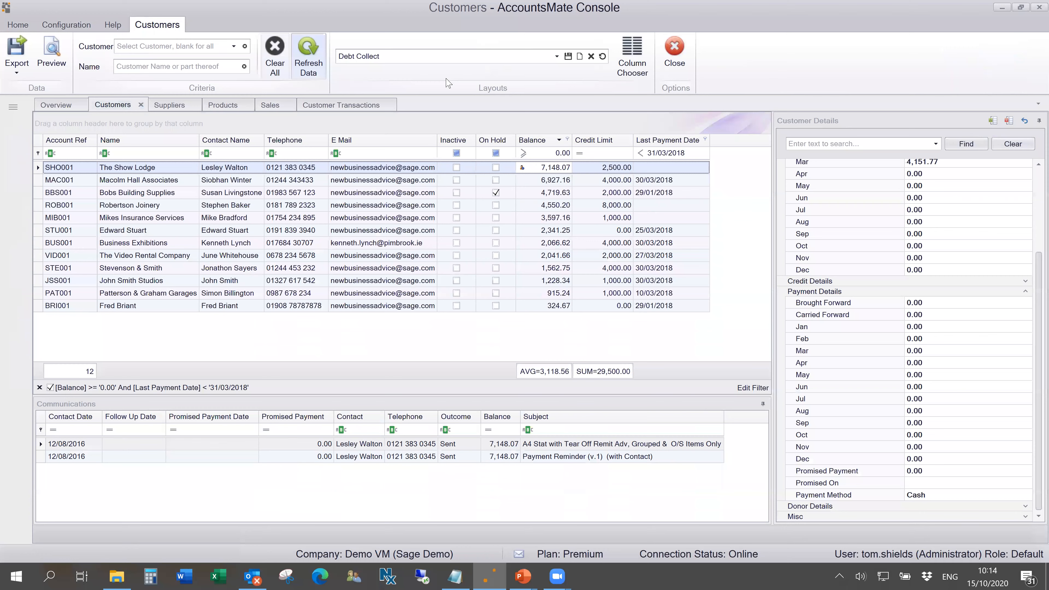
left_click(308, 52)
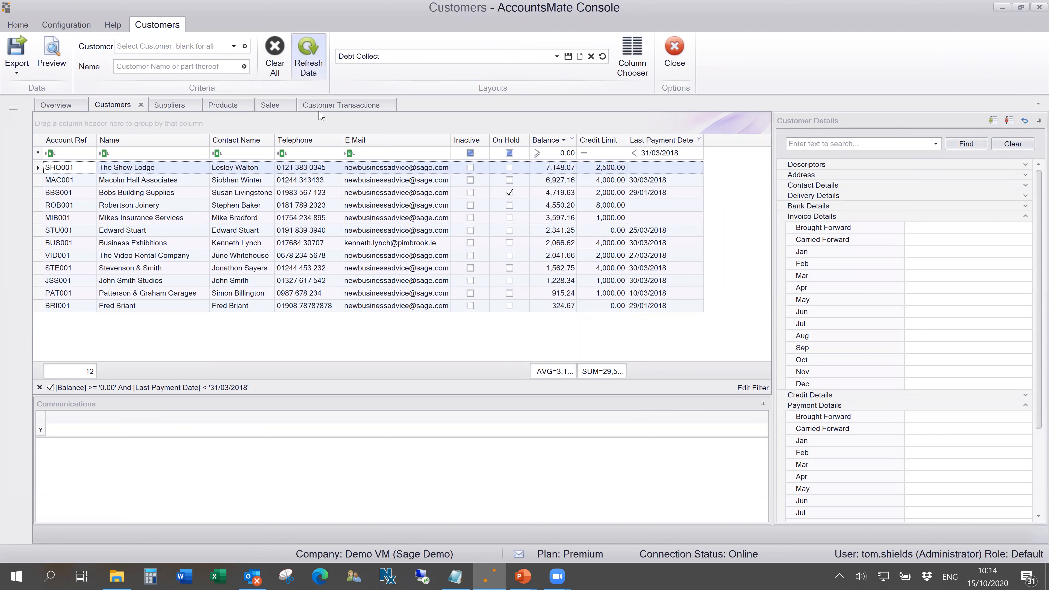
left_click(230, 182)
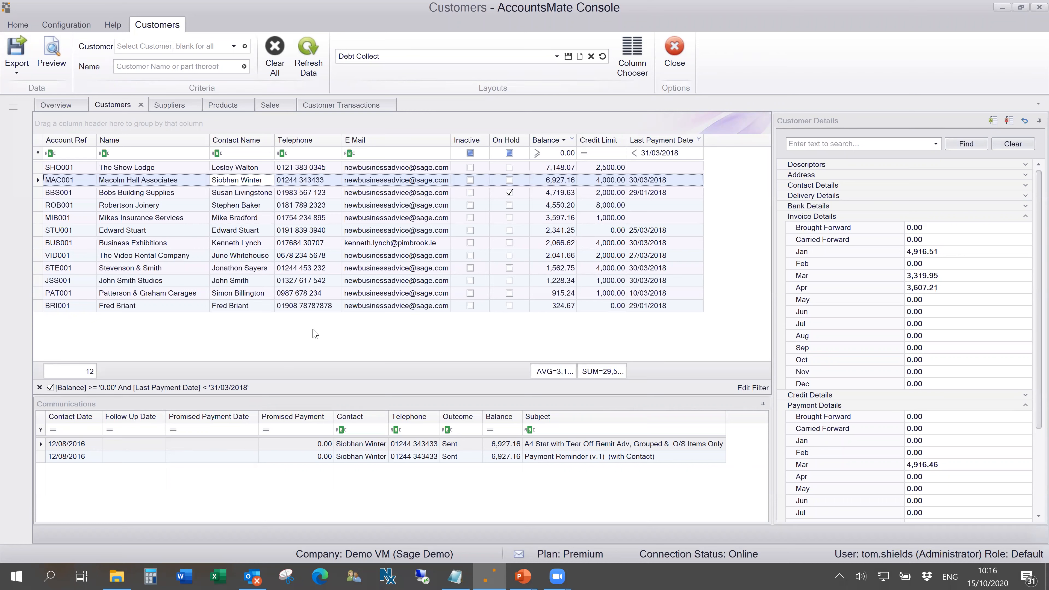
Look over the configuration options and the list of Sage 50 modules
left_click(54, 27)
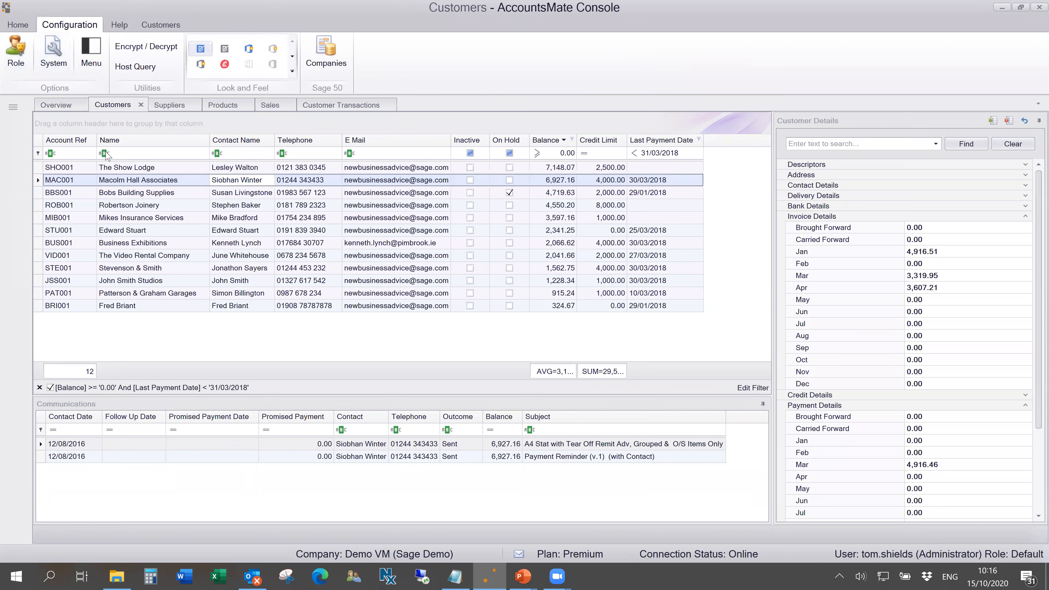
left_click(12, 107)
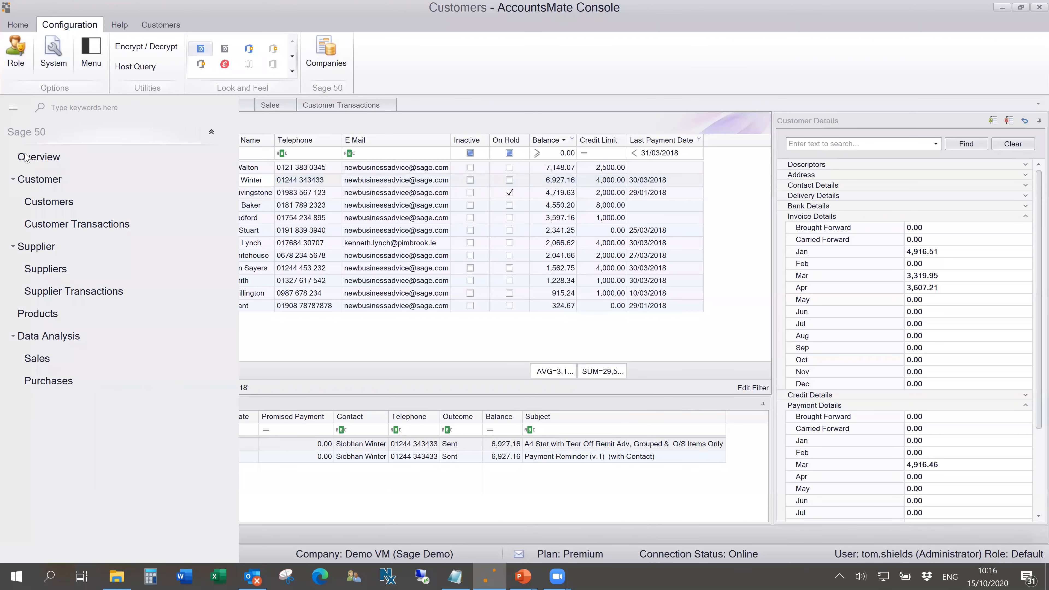
left_click(323, 339)
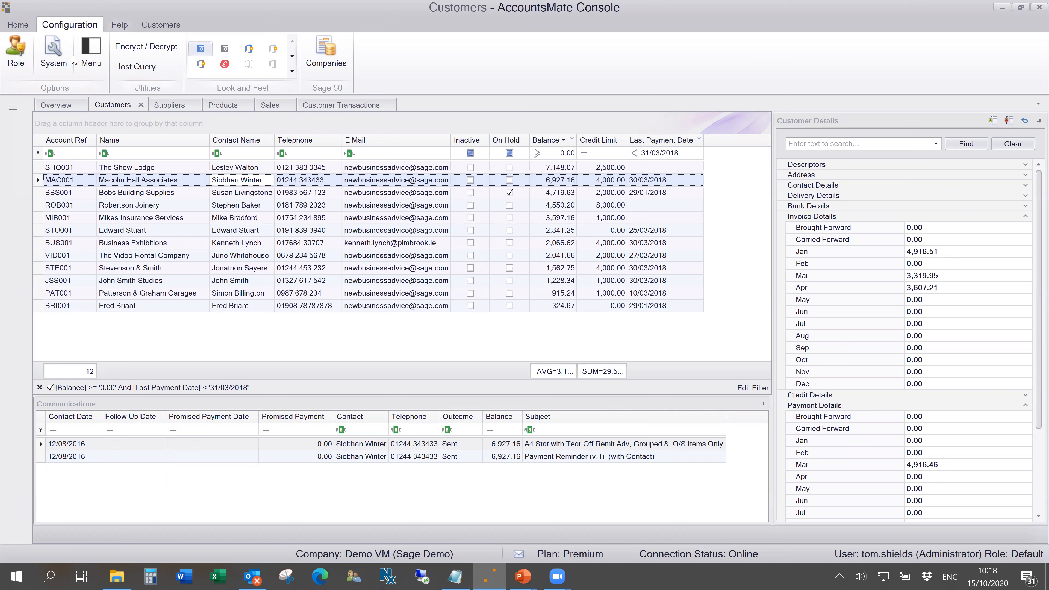
Examine the stock, purchasing and quantity sold details of products BOOKS002 and CALC001 in the products list
left_click(214, 104)
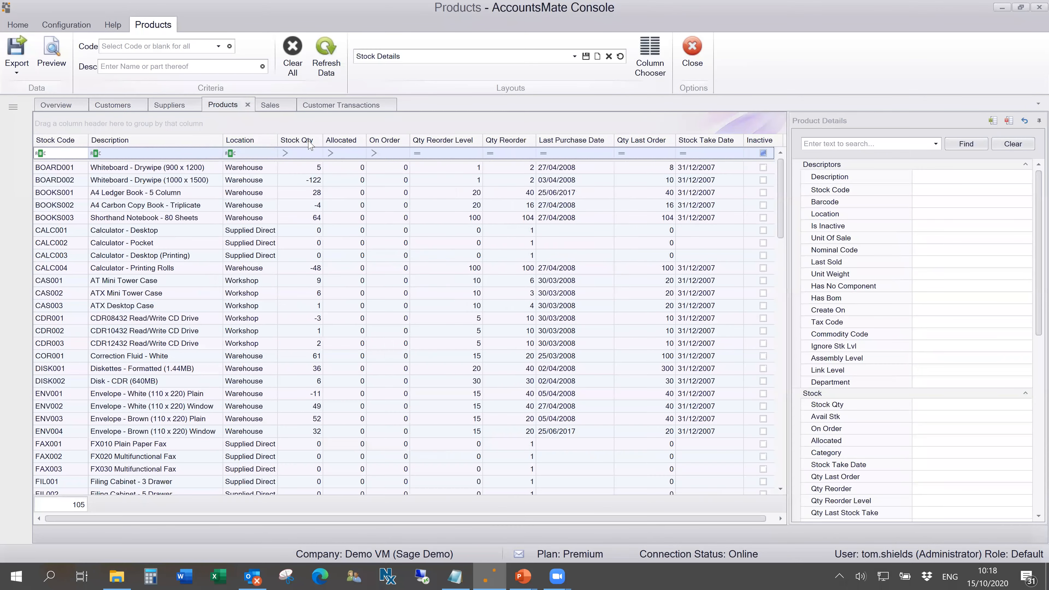
left_click(316, 54)
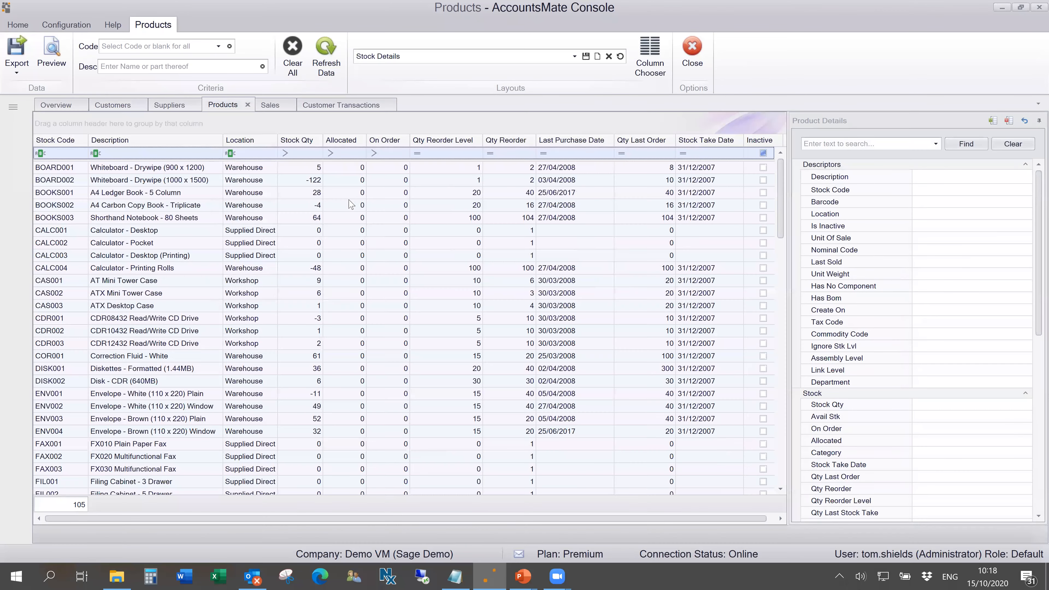
left_click(144, 180)
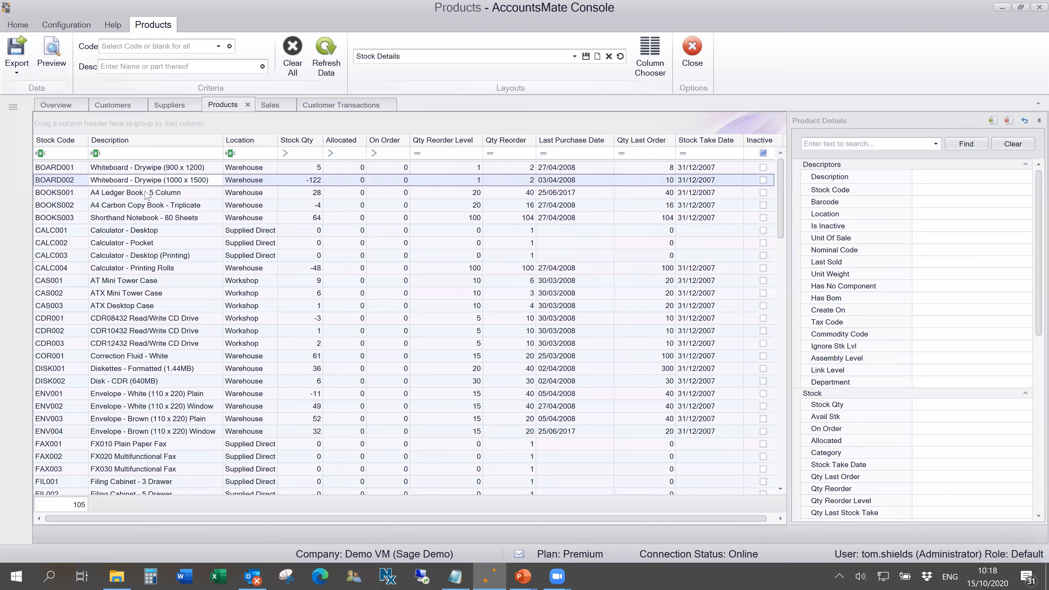
left_click(147, 202)
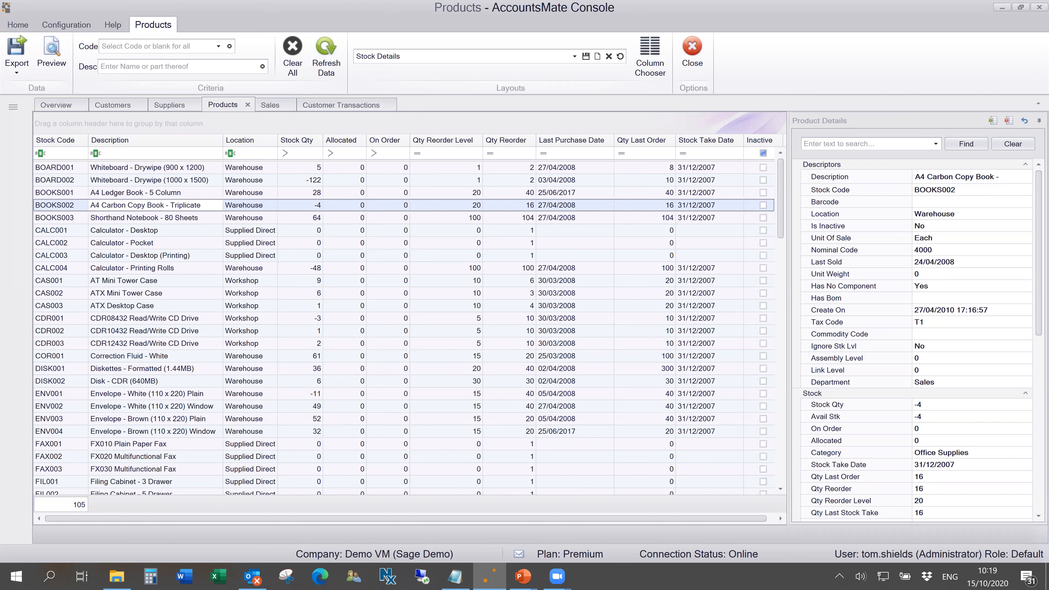
left_click_drag(1033, 248, 1033, 415)
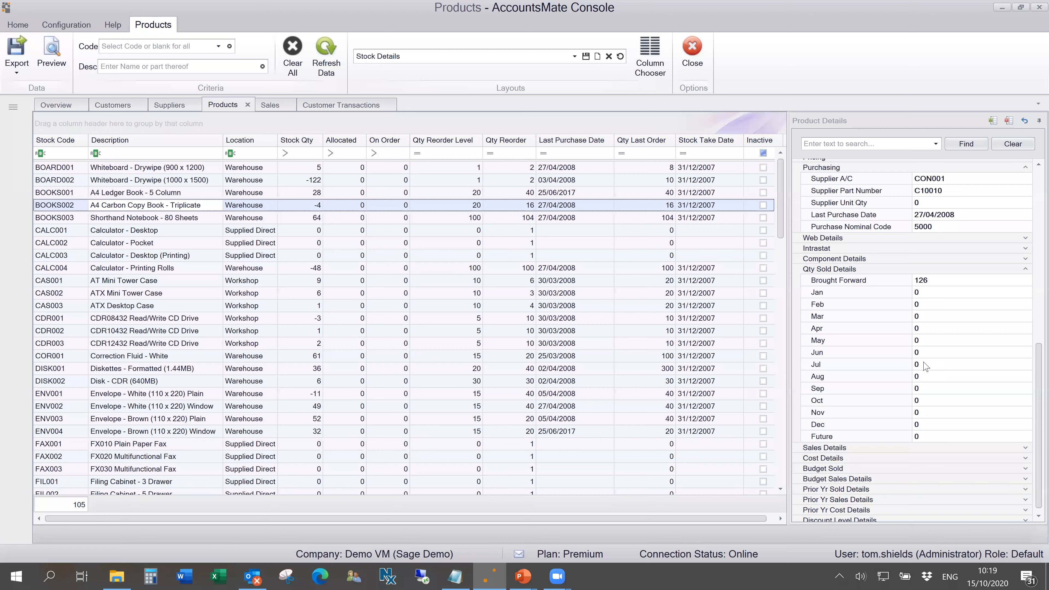
left_click(272, 231)
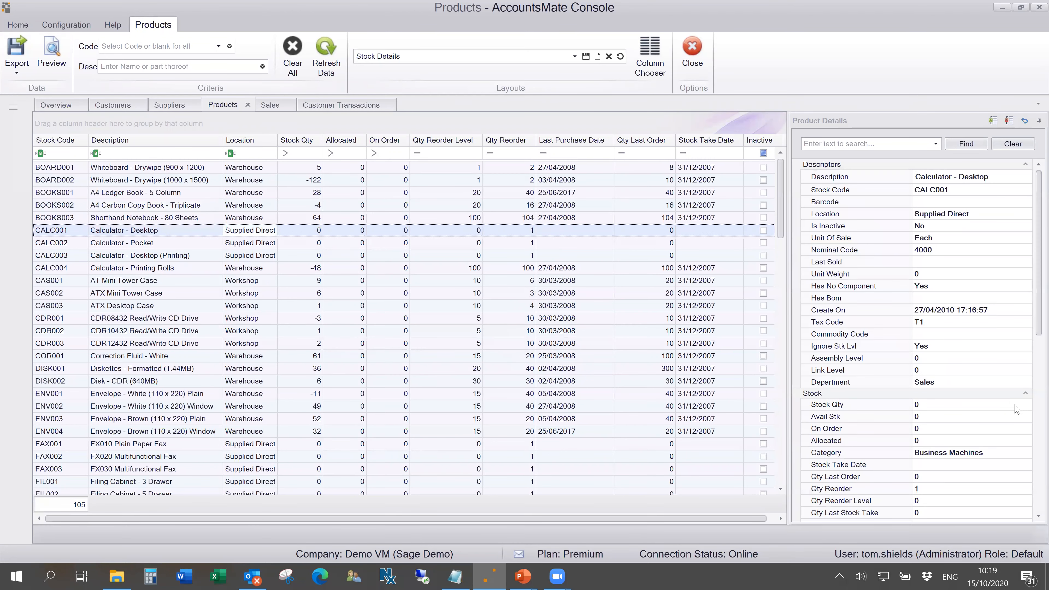
scroll(1016, 409, "down", 10)
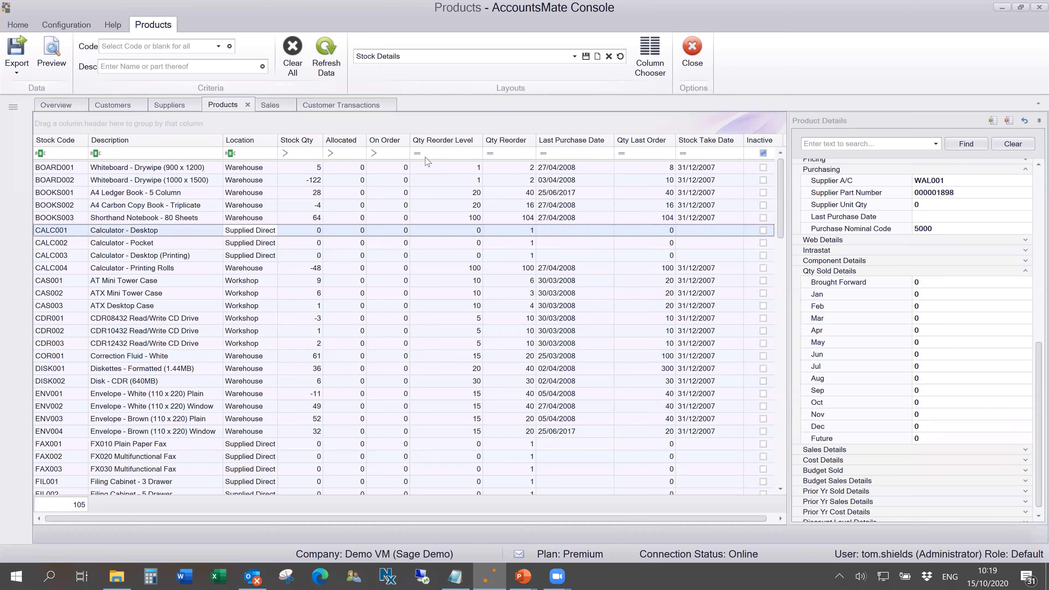
Add the Qty field beside Line Net in the Customer Sales analysis and switch to the Product Category layout
left_click(270, 108)
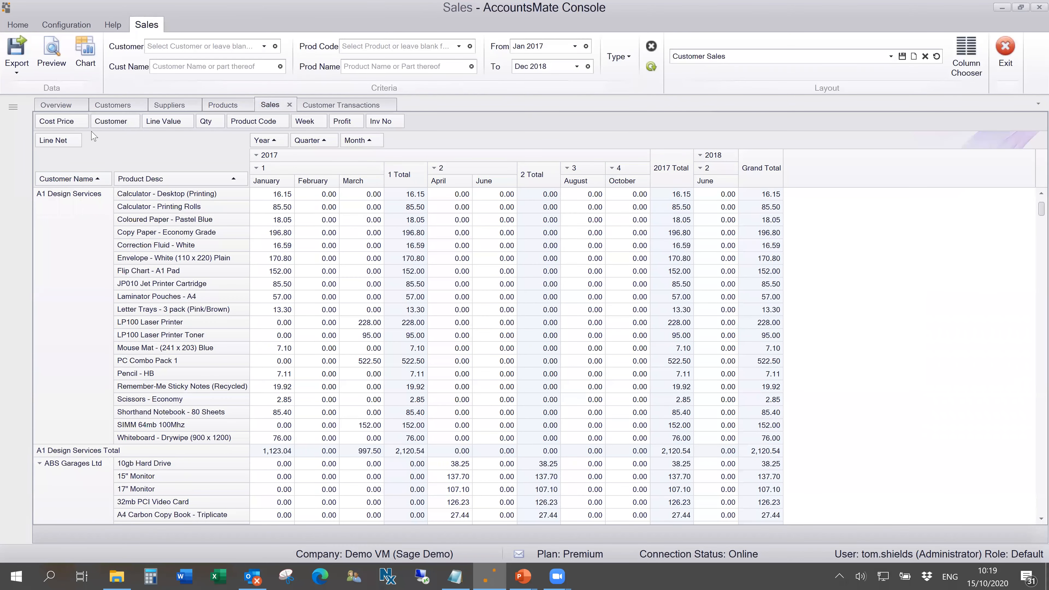
left_click_drag(206, 122, 260, 195)
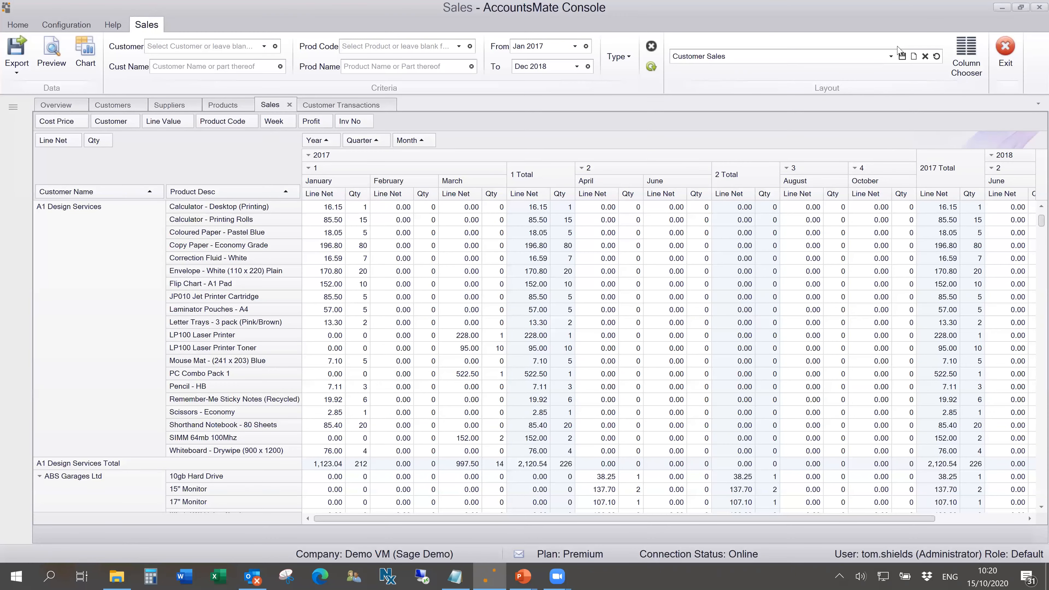
left_click(891, 56)
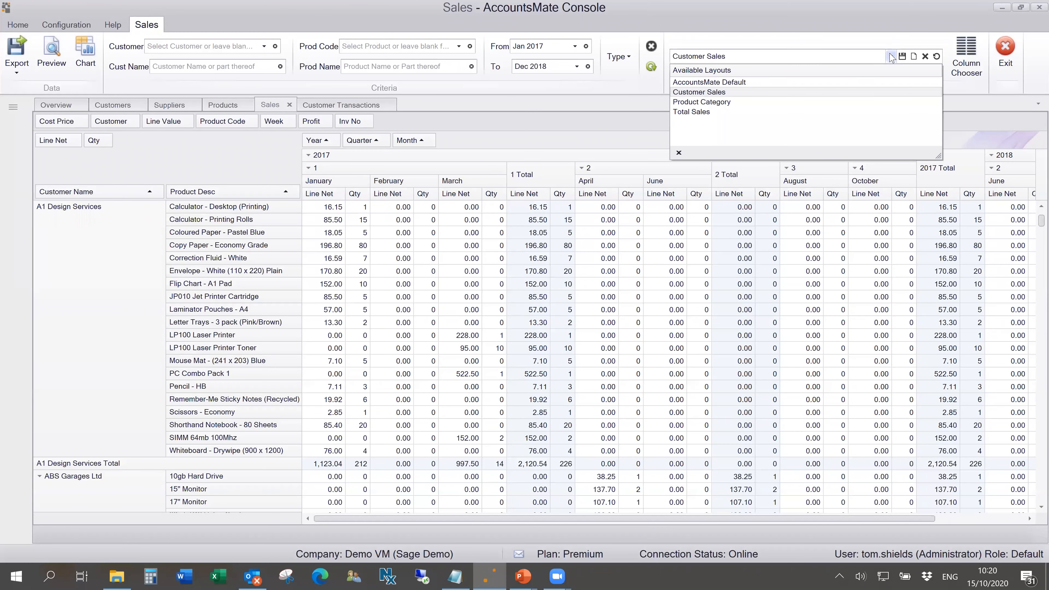
left_click(709, 104)
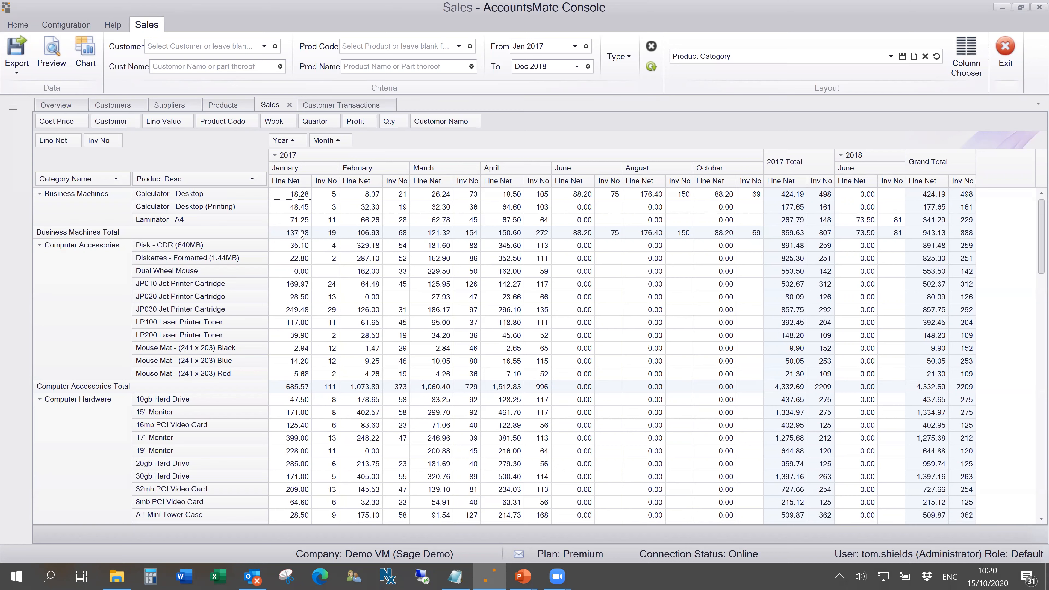
Switch to the running PowerPoint slide show and advance from the AccountsMate Demo slide to the Questions slide
left_click(529, 577)
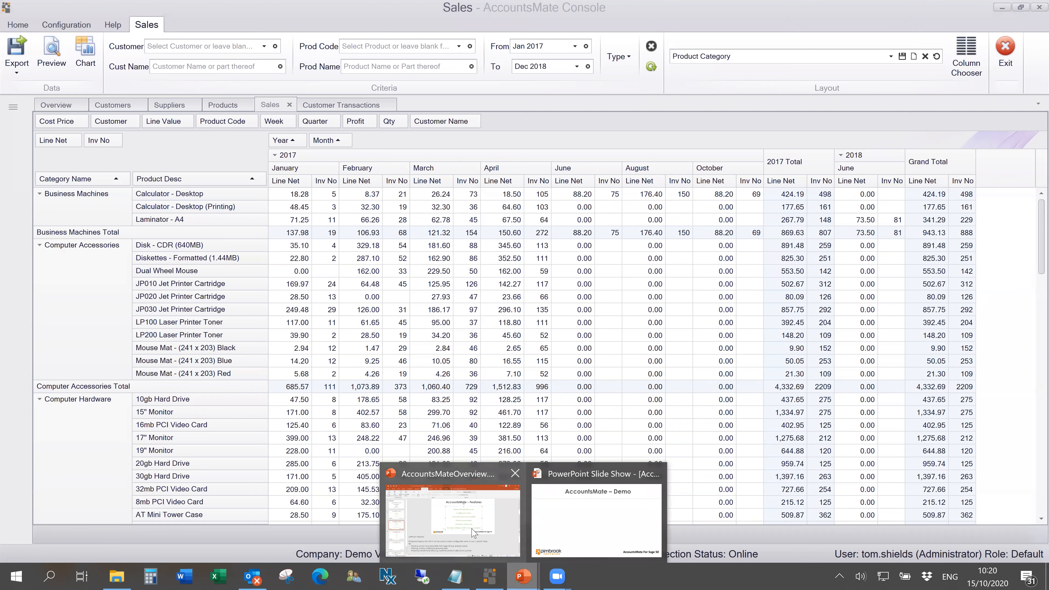
left_click(472, 533)
left_click(523, 575)
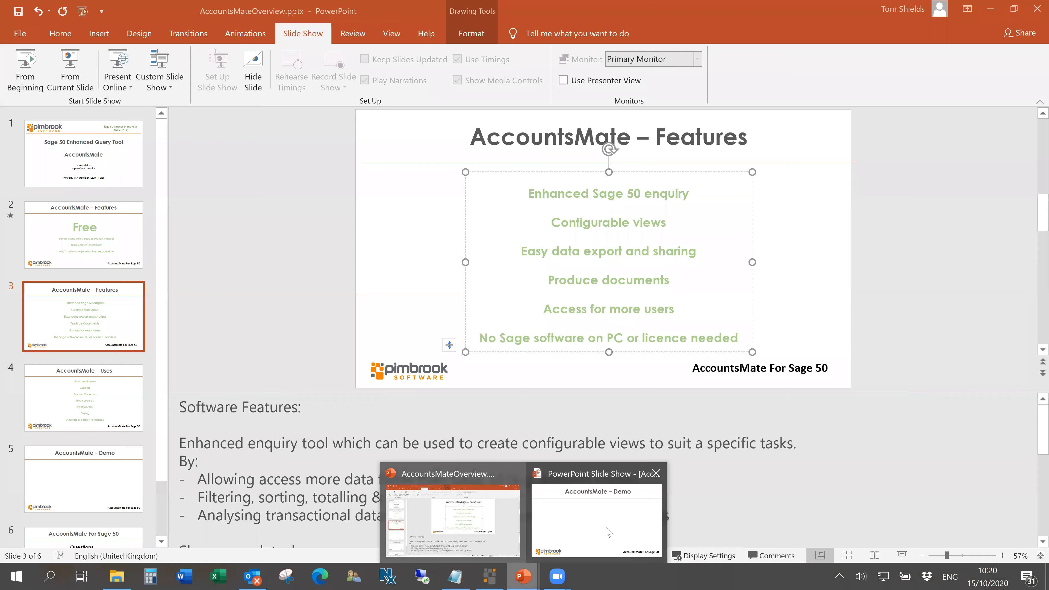
left_click(608, 532)
left_click(661, 306)
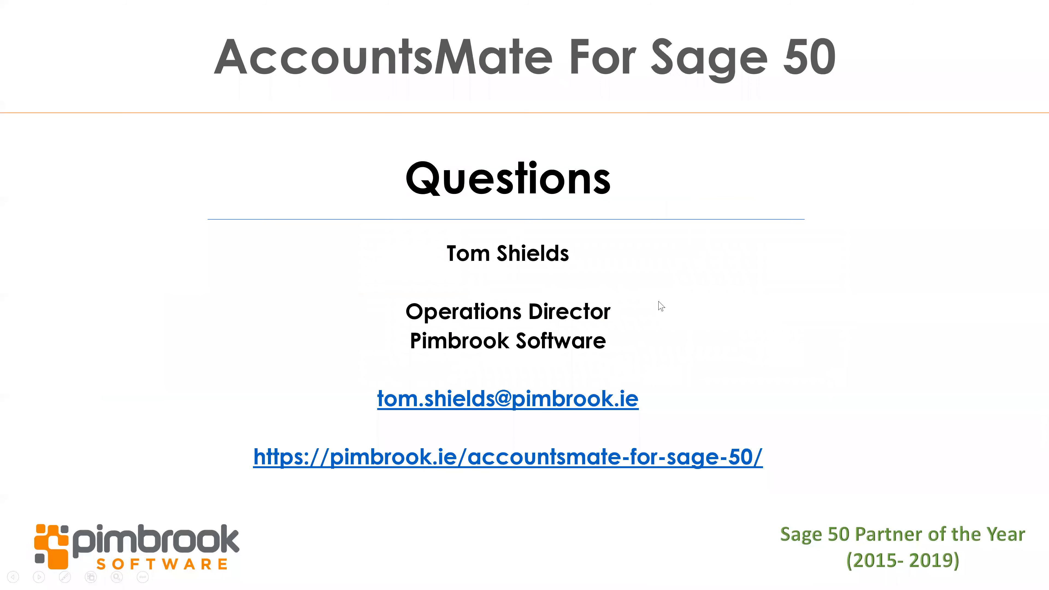